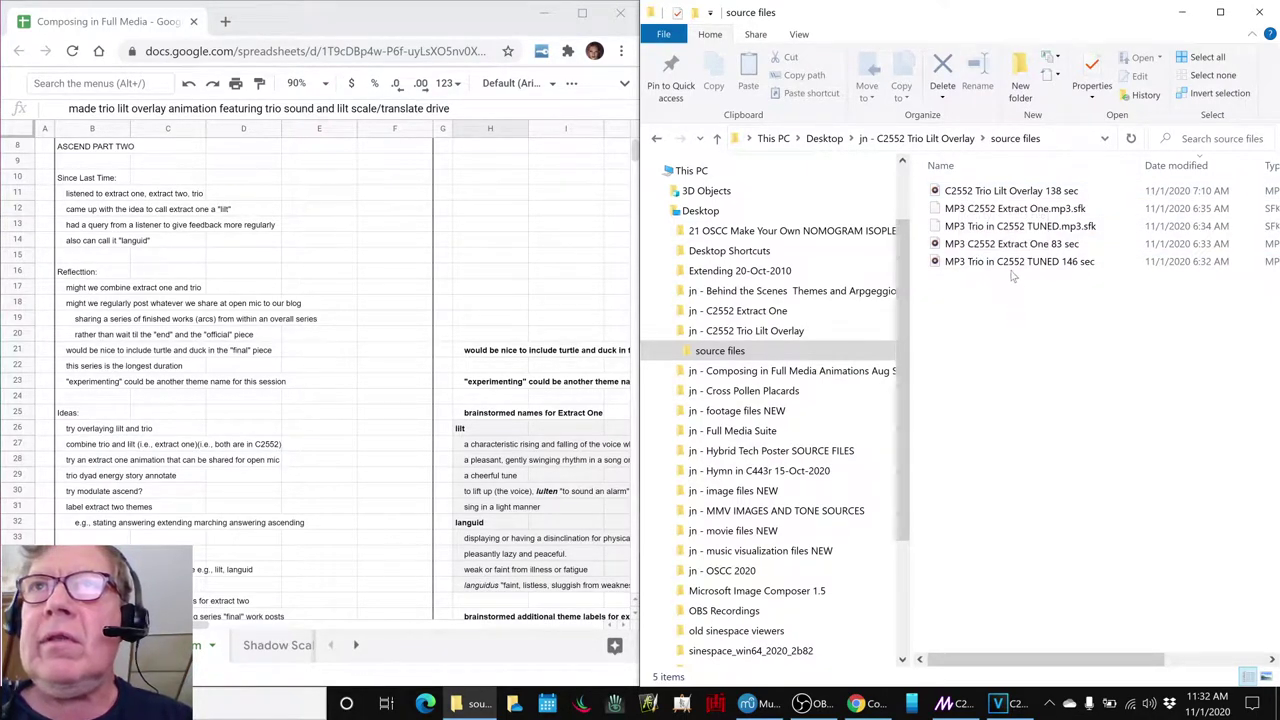
- Play the C2552 Trio Lilt Overlay 138 sec audio file briefly, pause it and minimize the music player
double_click(992, 197)
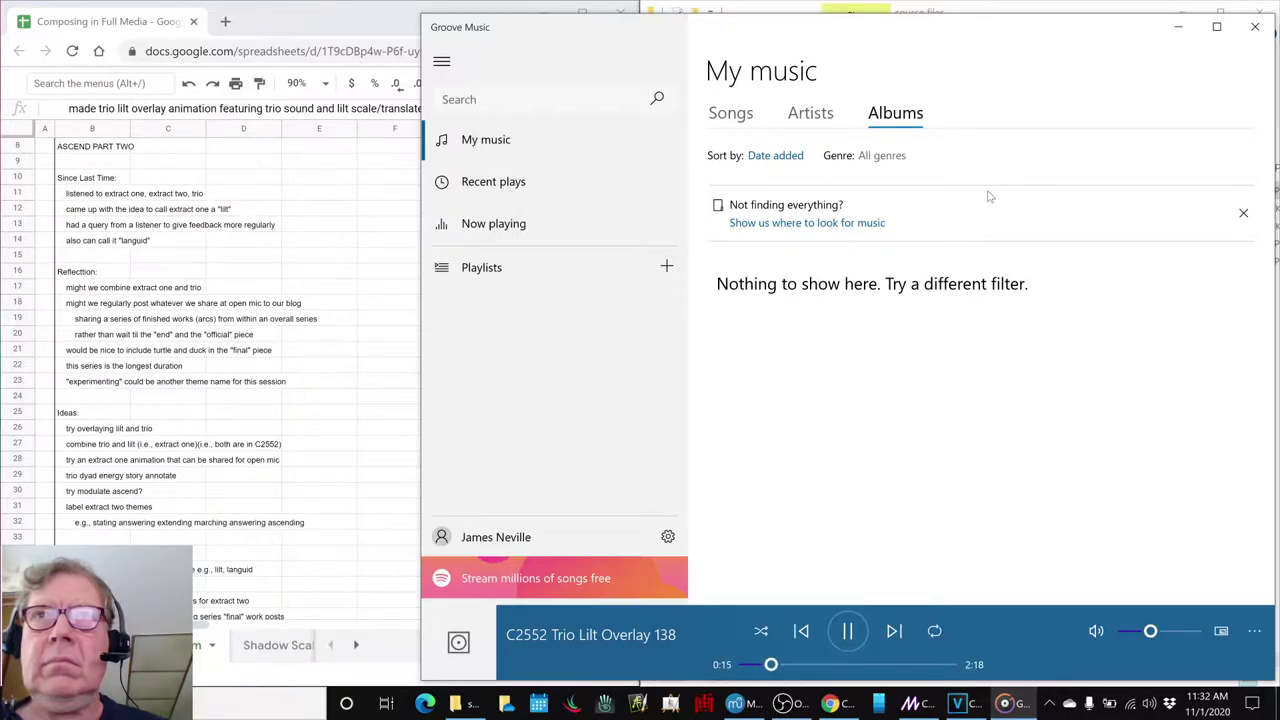
click(848, 632)
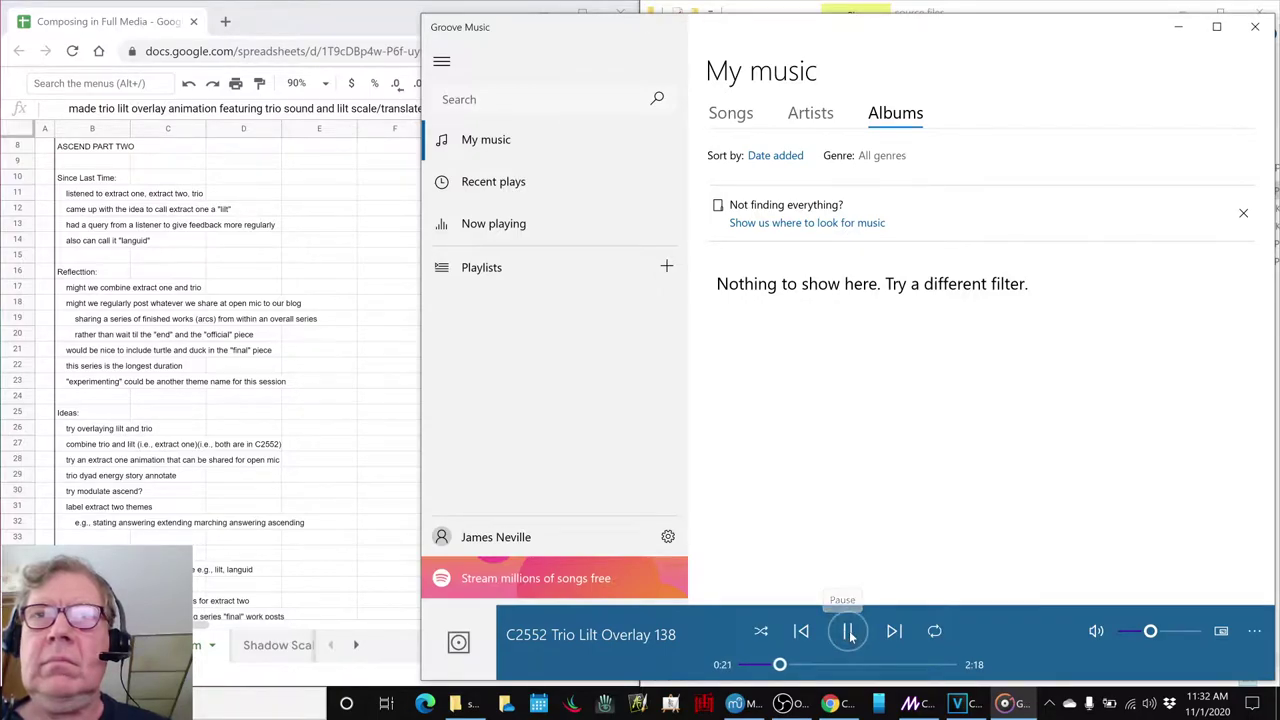
click(1182, 31)
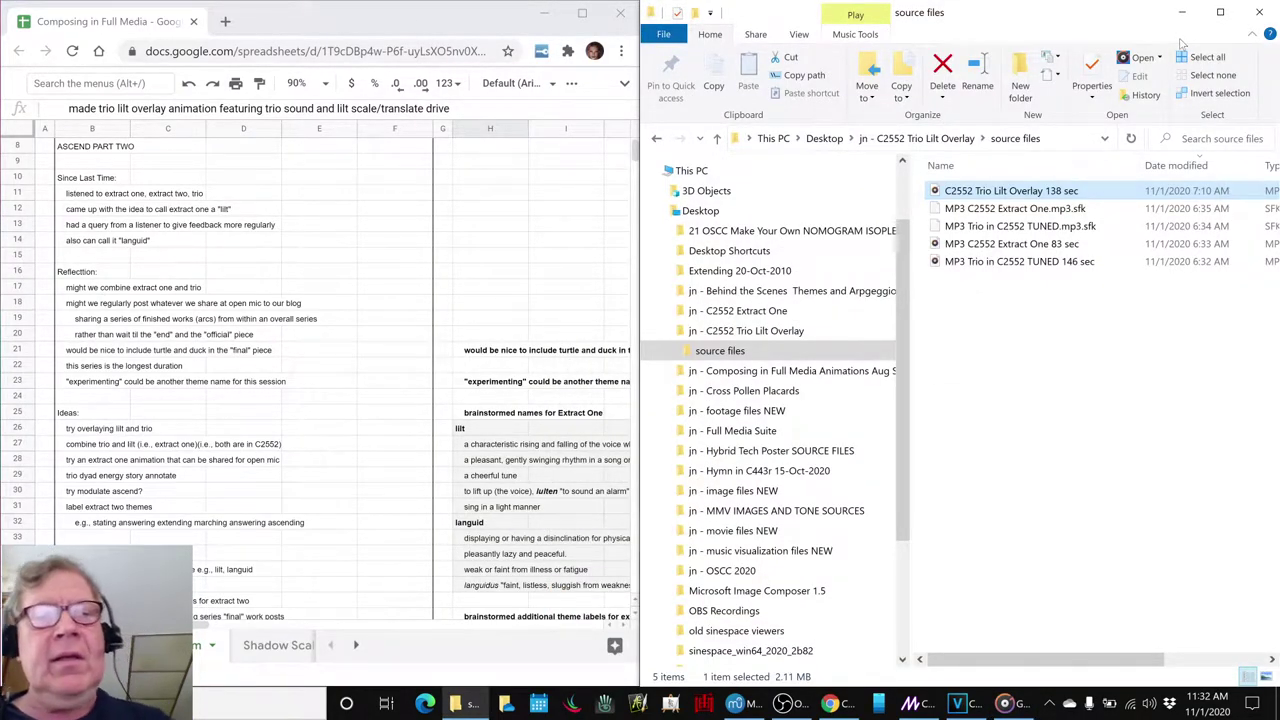
- Switch to the Magic editor with the C2552 Trio Lilt Overlay scene
key(alt+Tab)
key(alt+Tab)
key(alt+Tab)
key(alt+Tab)
key(alt+Tab)
key(alt+Tab)
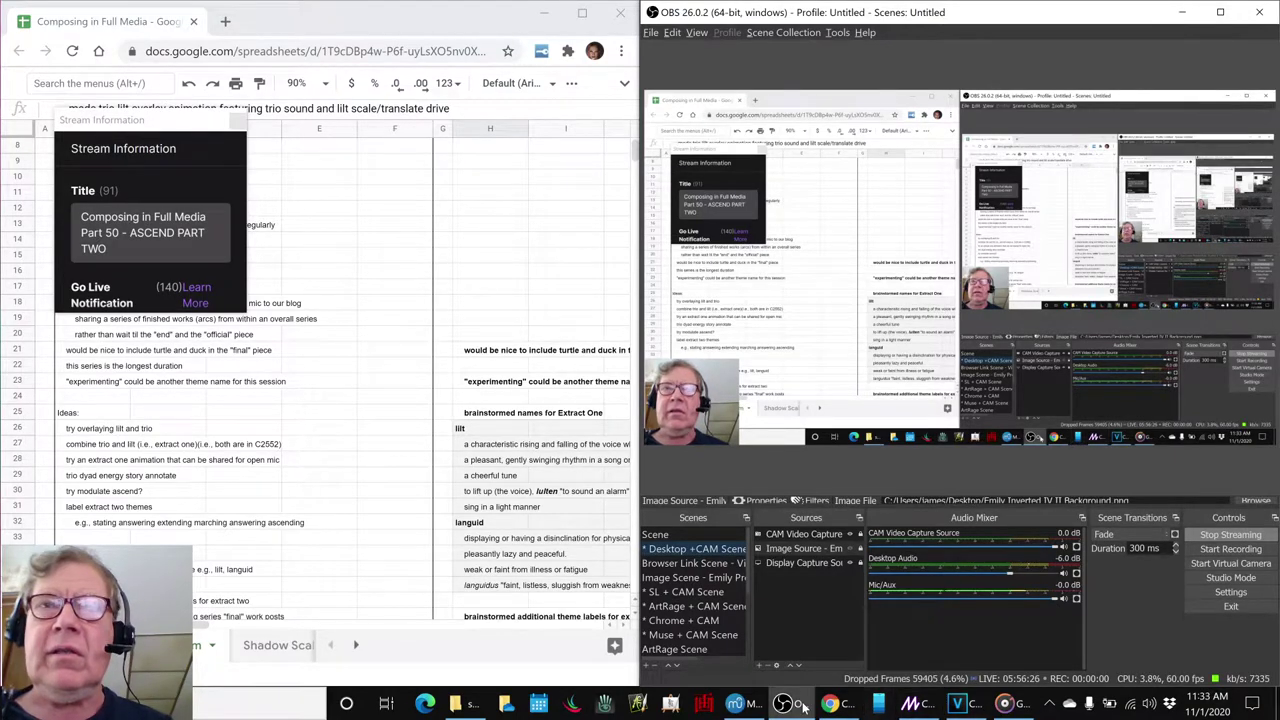
click(880, 704)
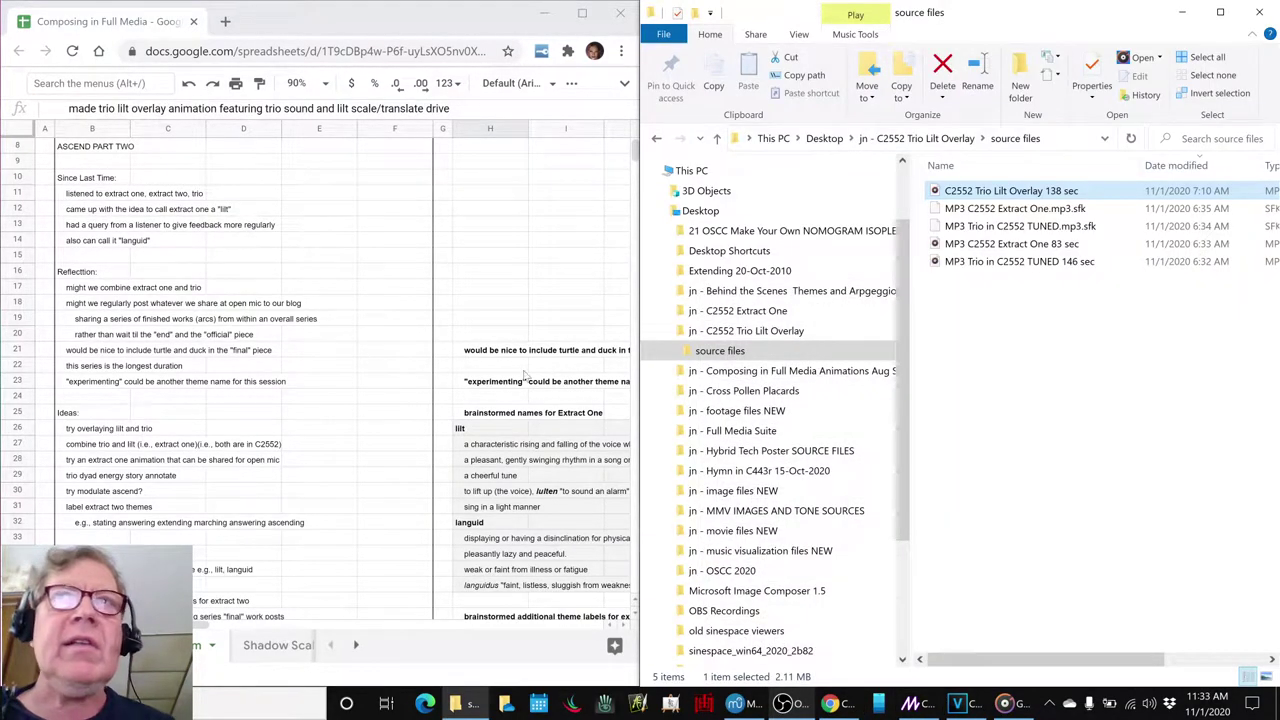
click(1196, 13)
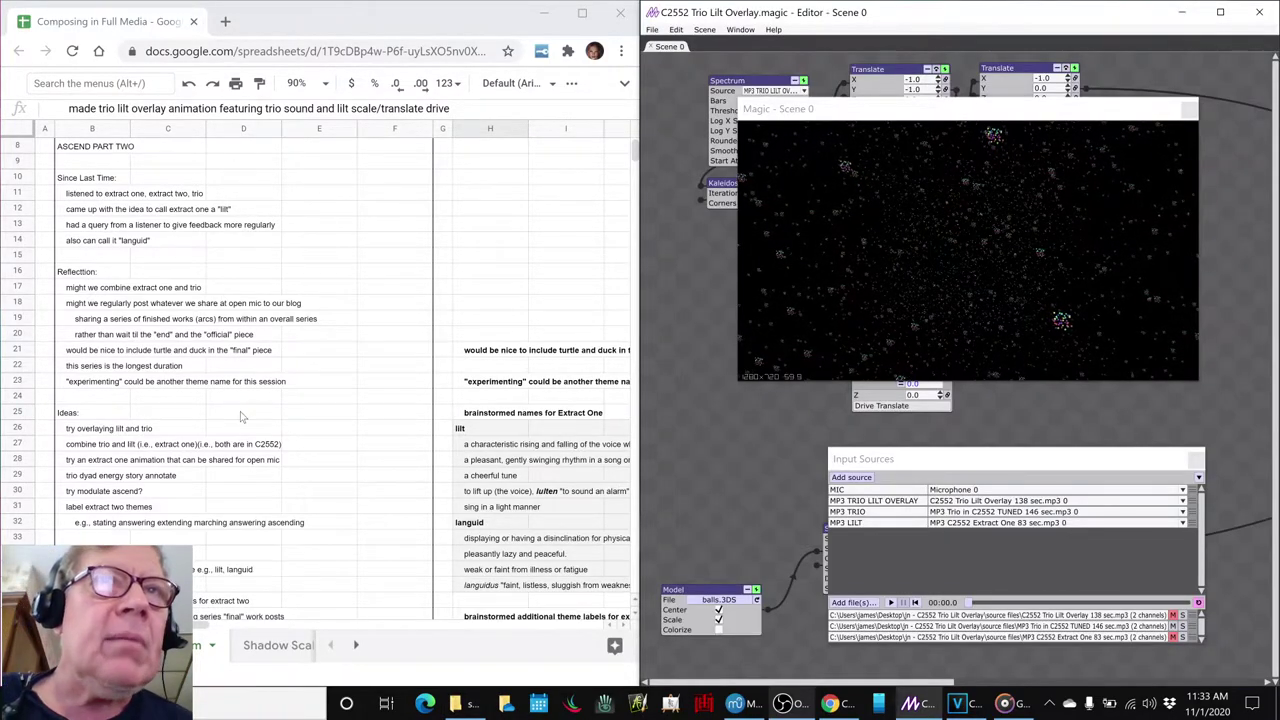
- Find the "brainstormed names for Extract One" heading in the spreadsheet notes and select its cell
scroll(428, 423, up, 2)
scroll(432, 423, down, 5)
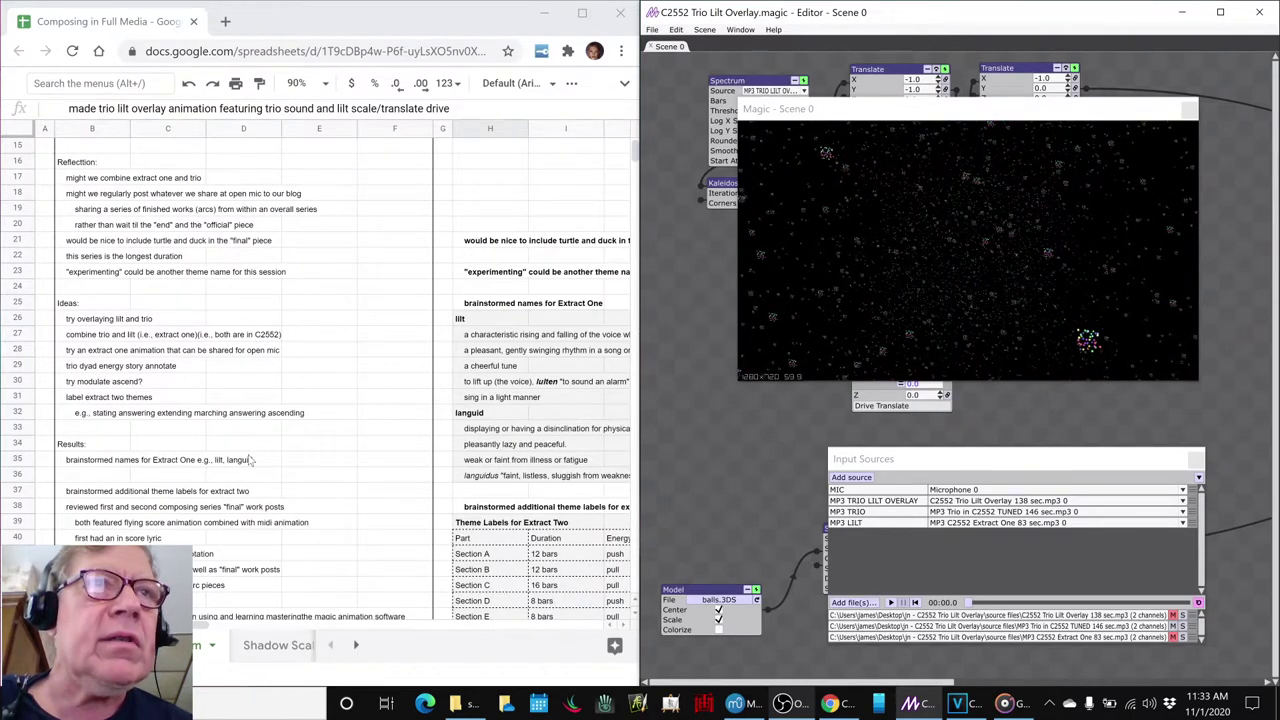
click(476, 309)
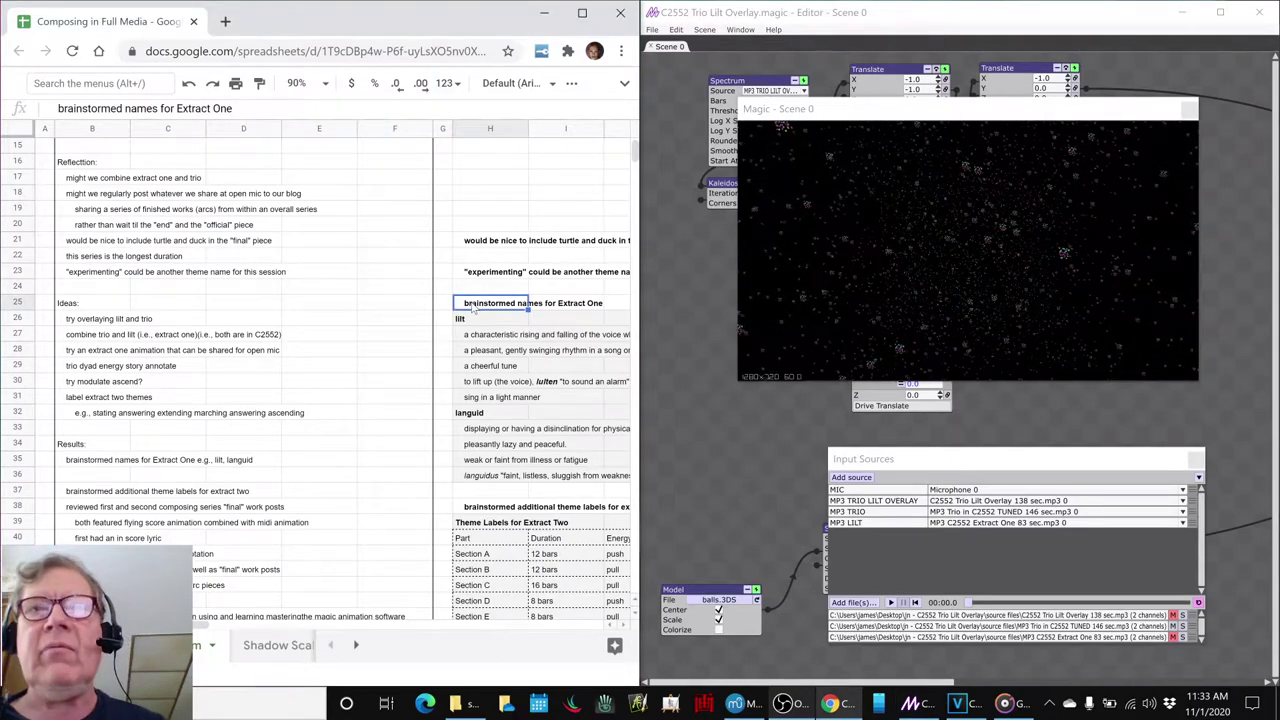
- Switch to MuseScore and play the Extract One score from the first bar of "PART ONE - MELODY SLOW", stopping after the opening bars
click(752, 703)
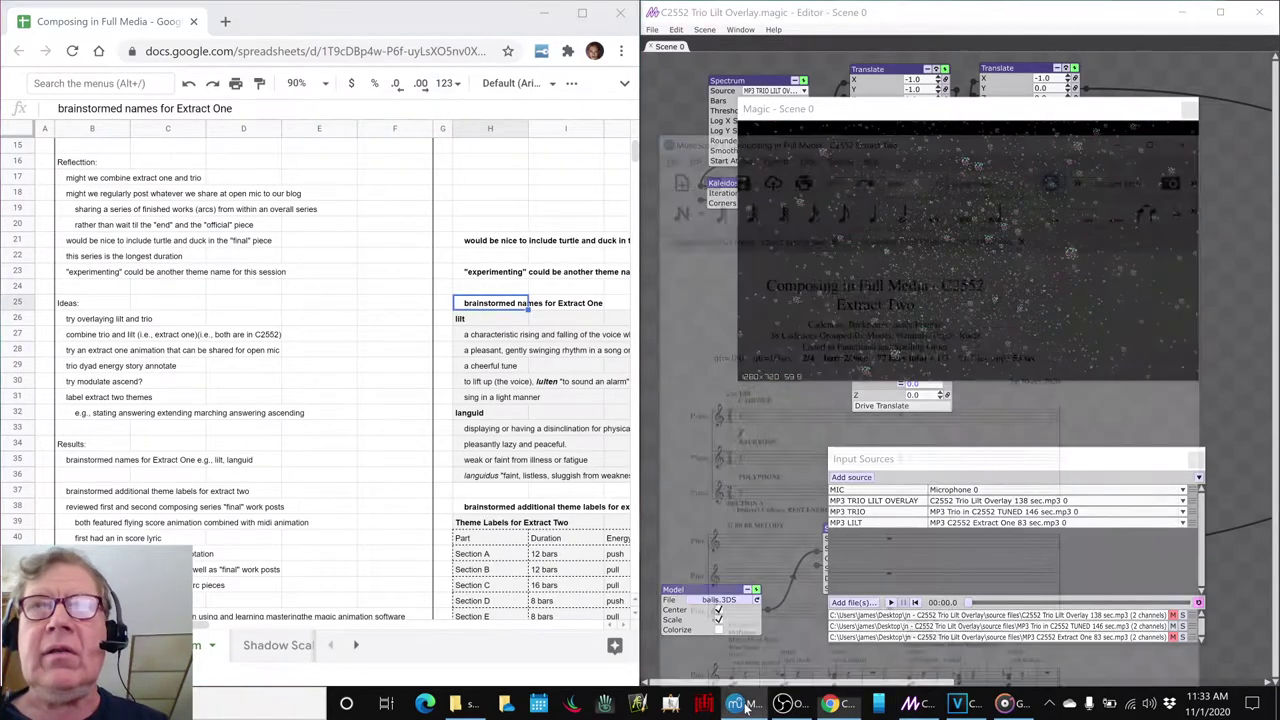
click(830, 133)
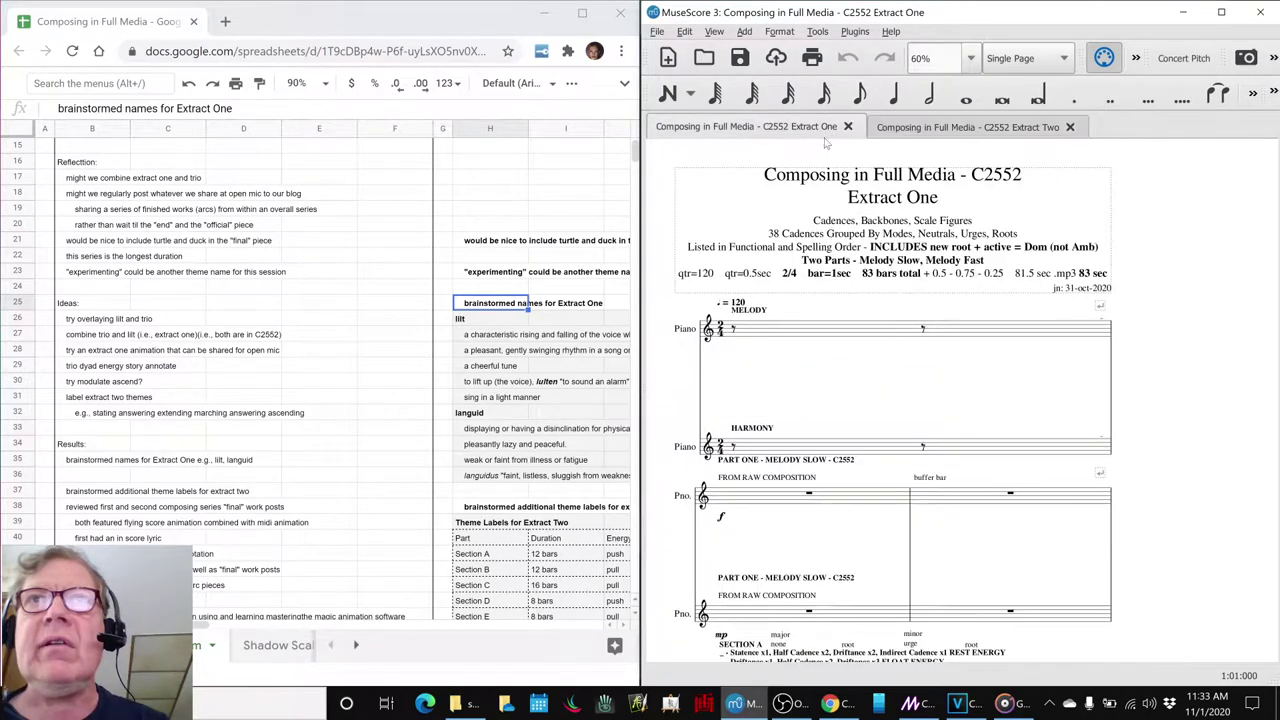
scroll(812, 658, down, 3)
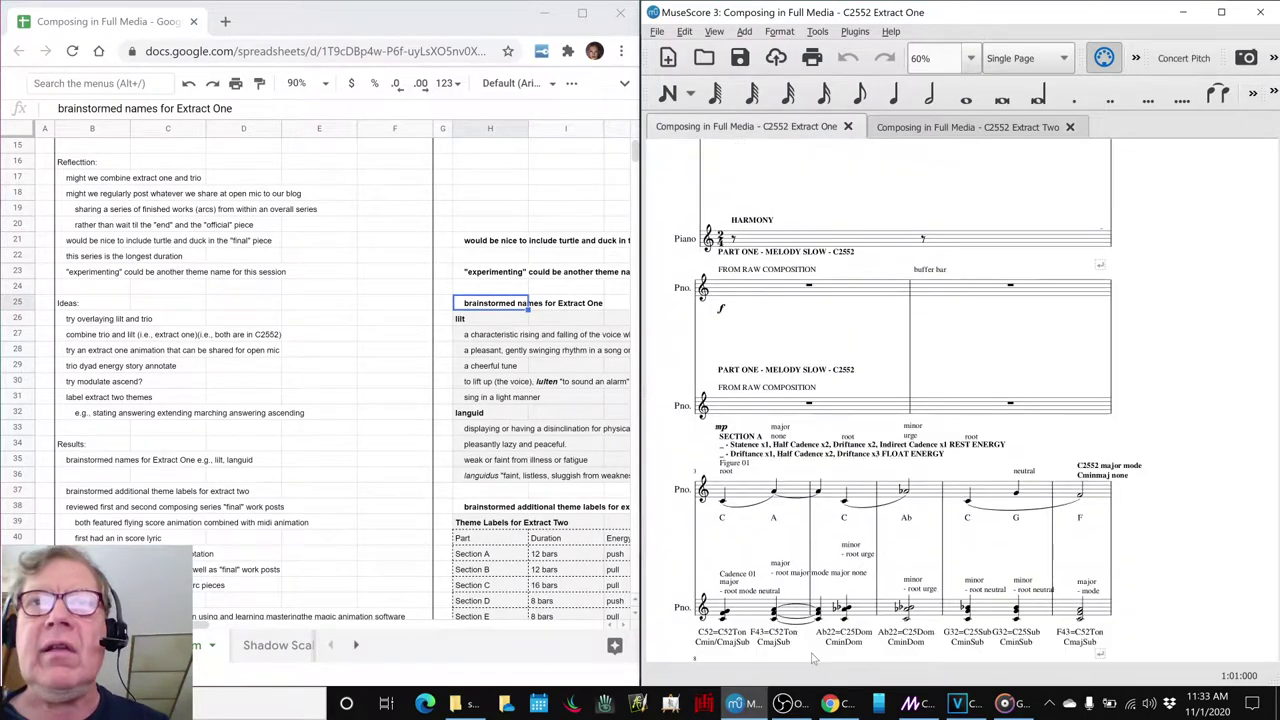
click(752, 410)
key(space)
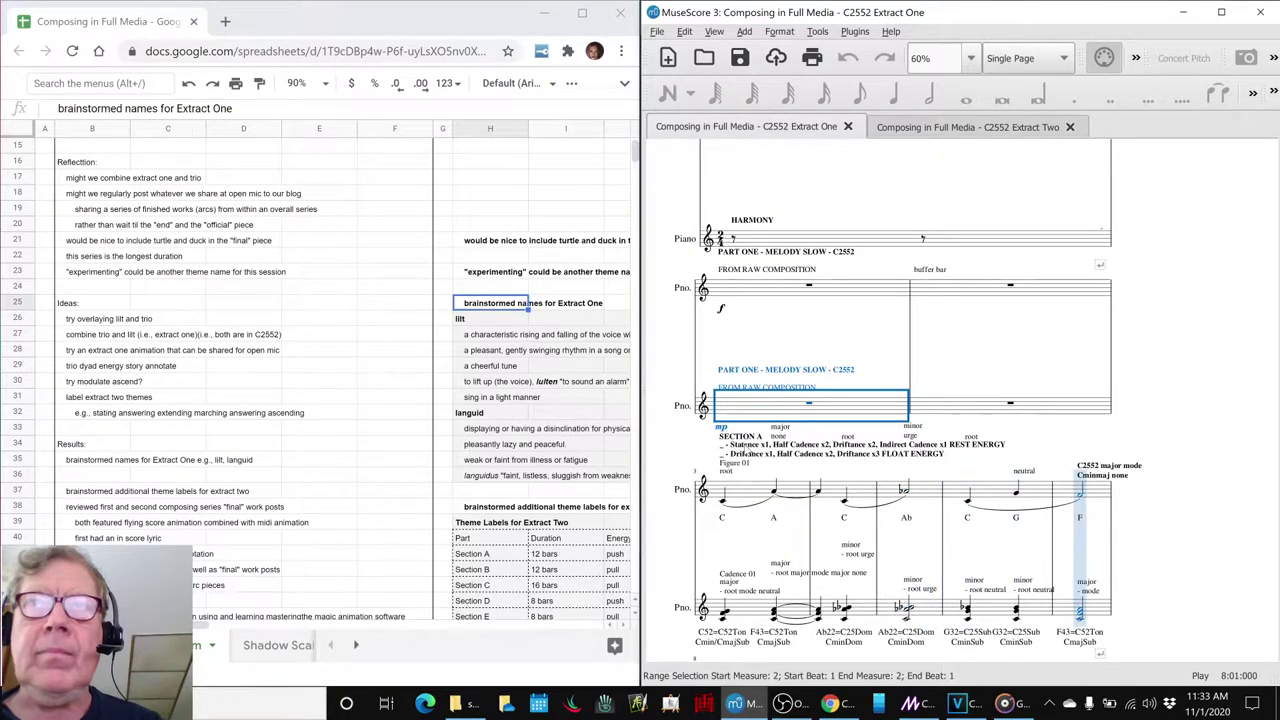
click(703, 449)
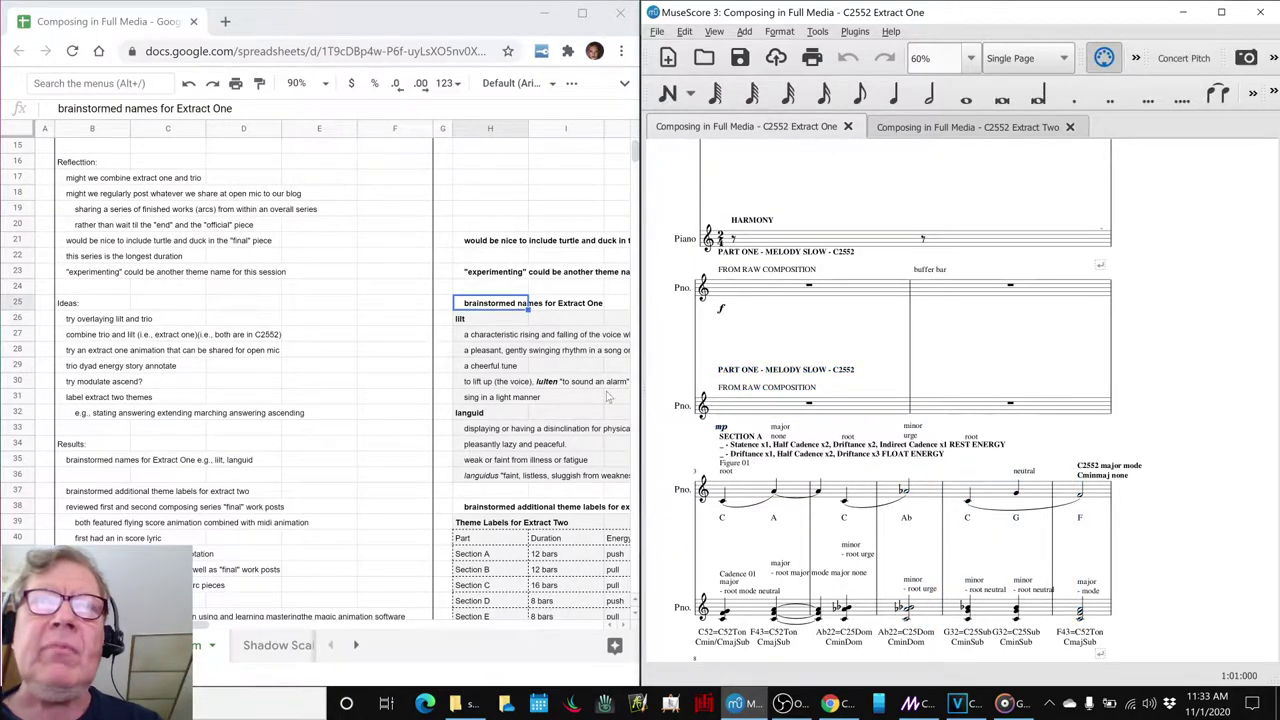
- Review the definitions listed under "lilt" in the brainstormed names for Extract One in the spreadsheet
click(488, 319)
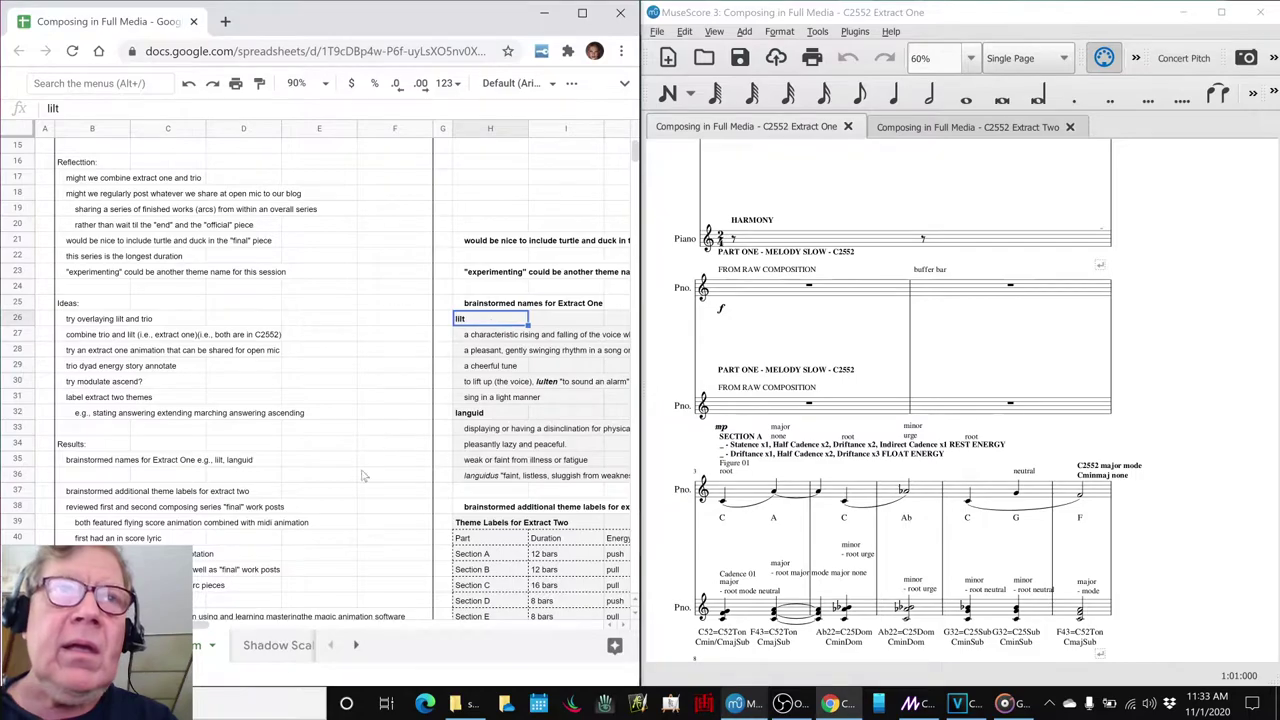
scroll(205, 615, right, 3)
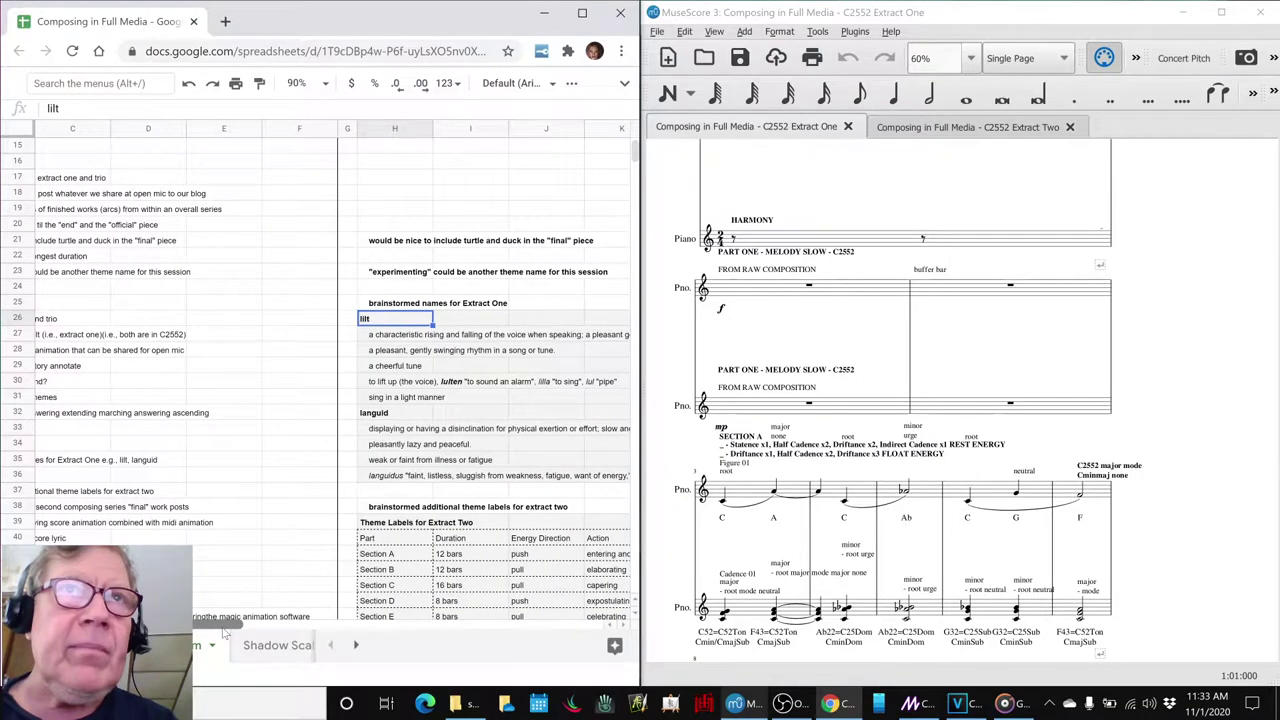
scroll(243, 637, right, 3)
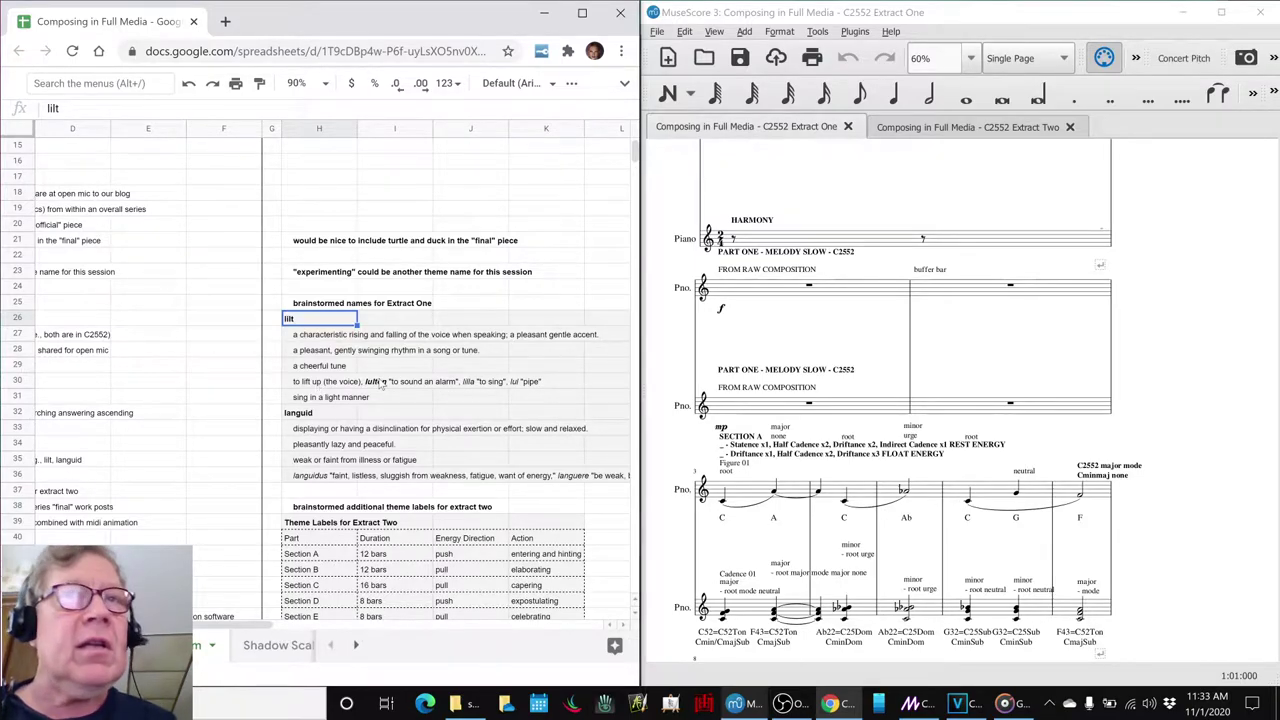
- Go through the definitions and word origins listed under "languid", including the full width of the languidus row
click(293, 418)
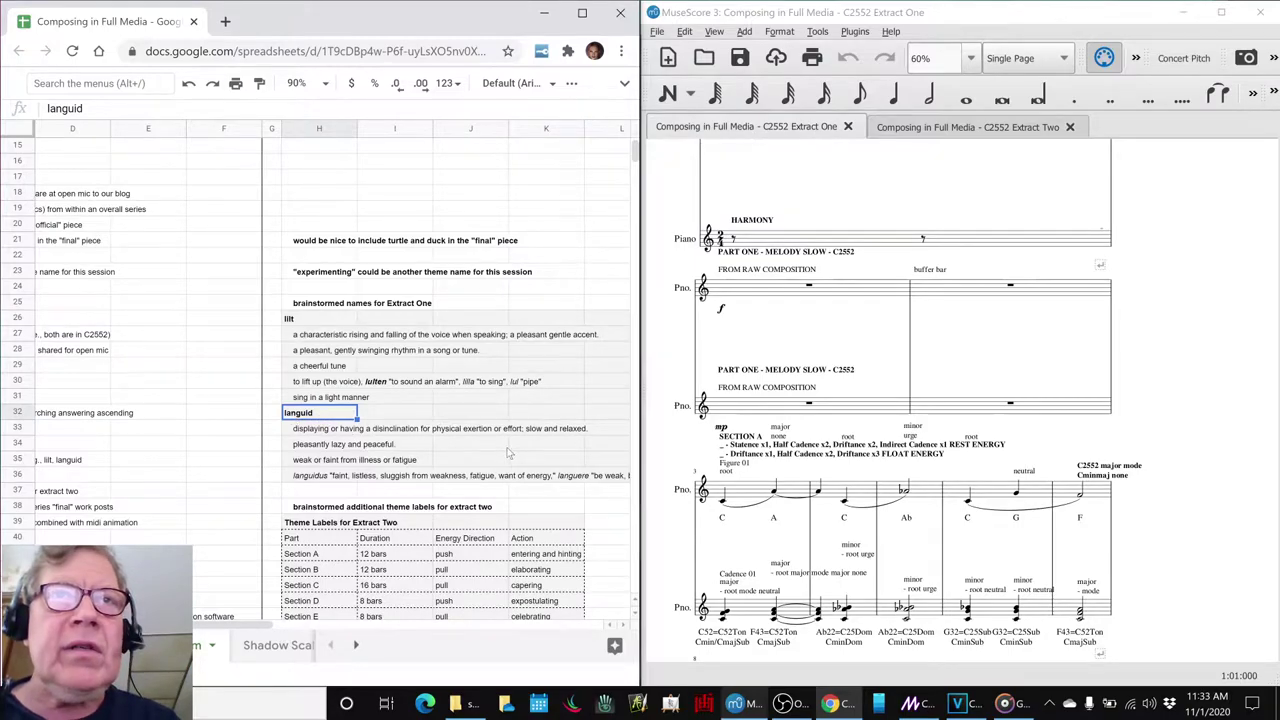
click(537, 432)
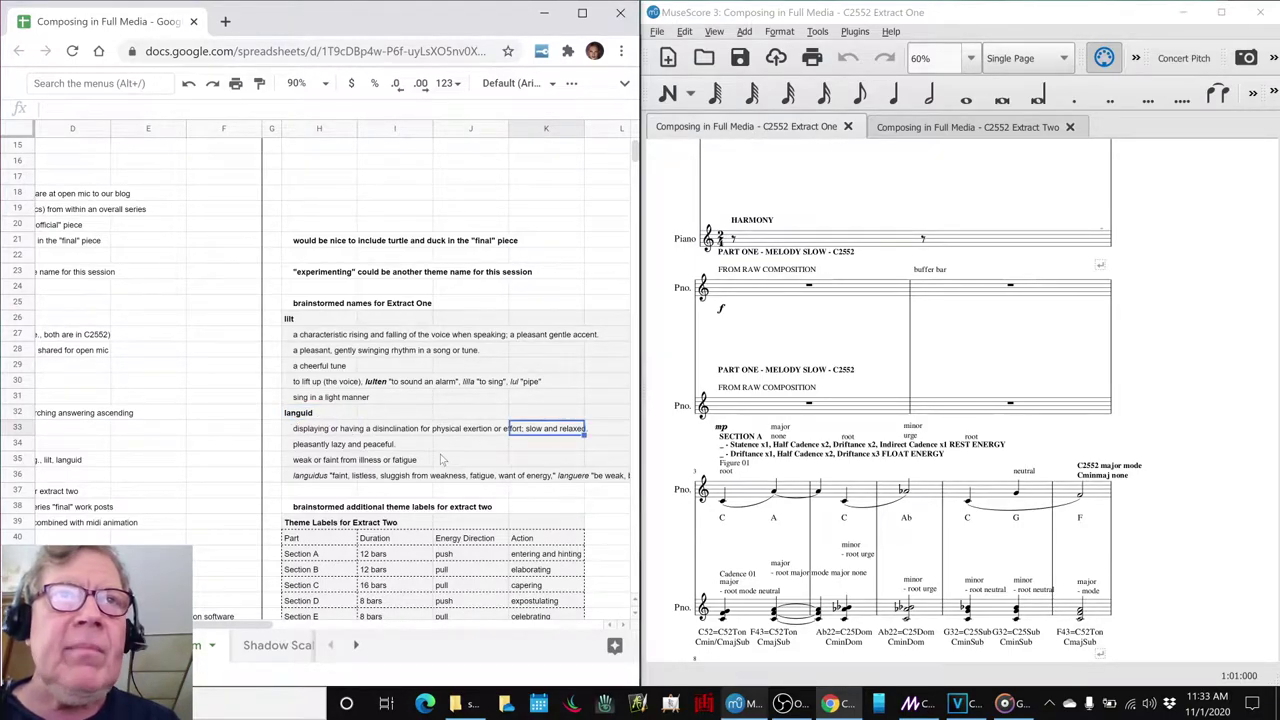
click(377, 447)
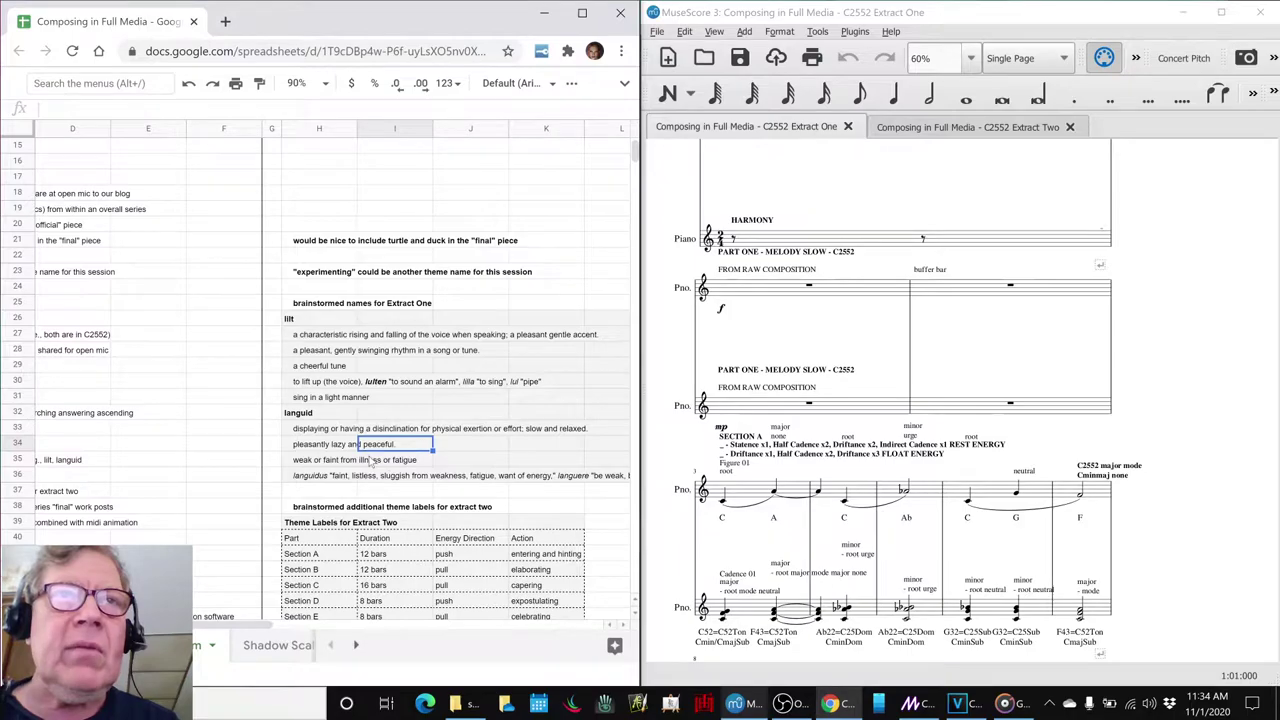
click(370, 462)
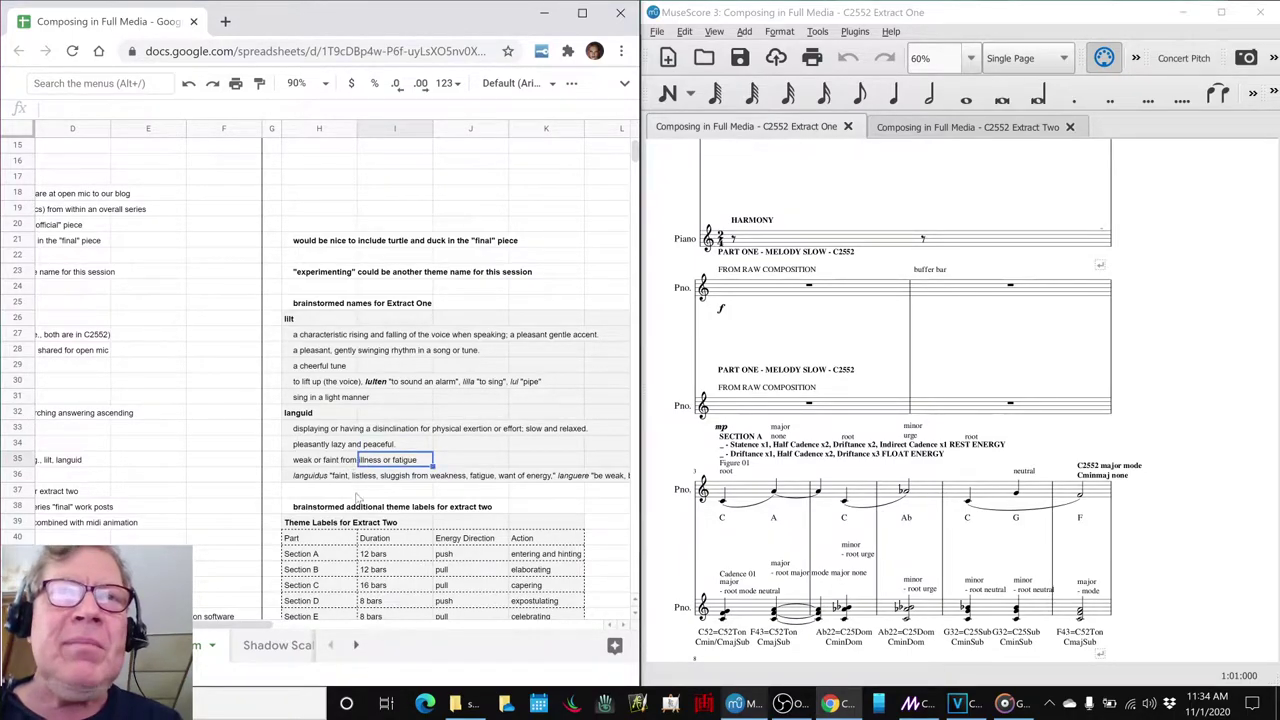
drag(262, 626, 340, 628)
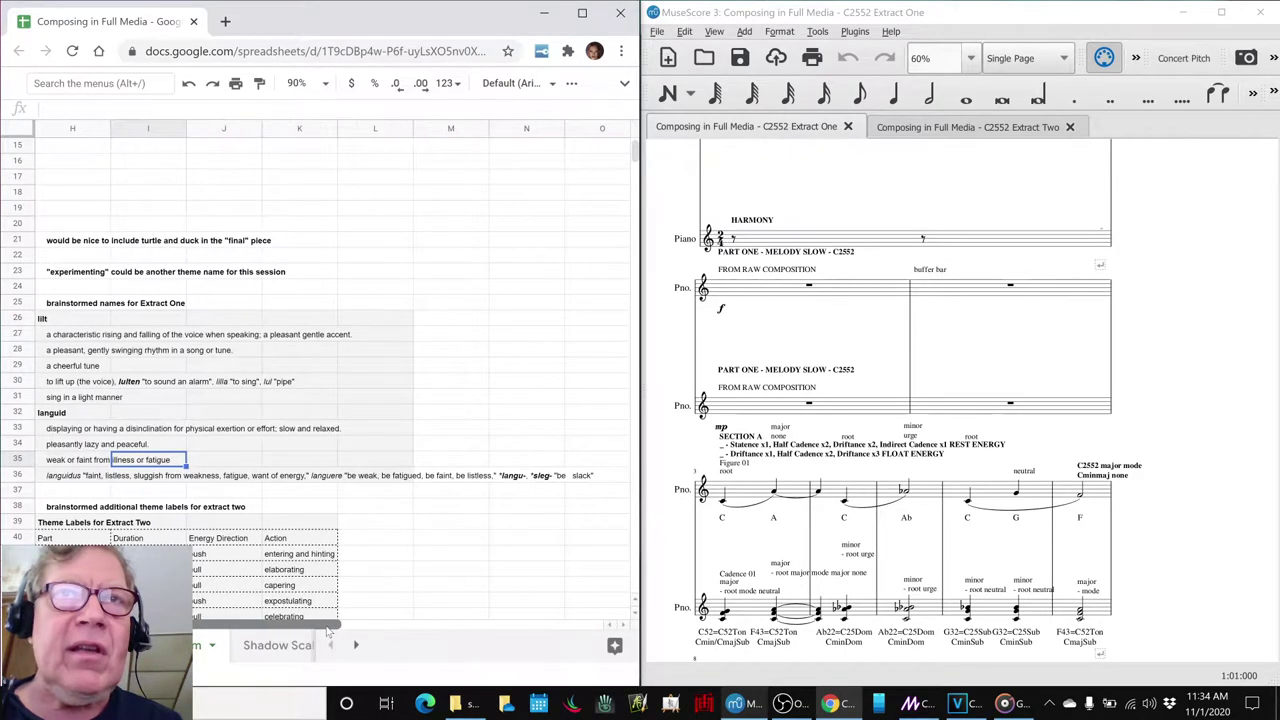
click(576, 479)
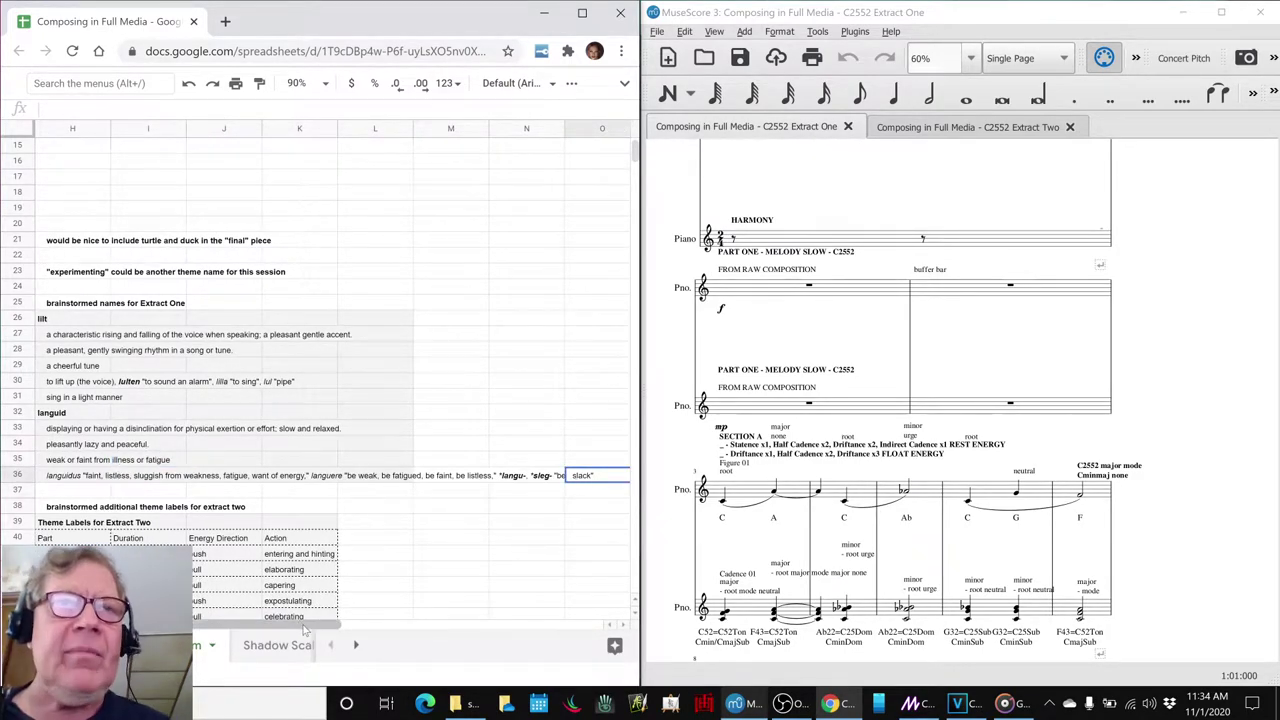
drag(305, 630, 215, 624)
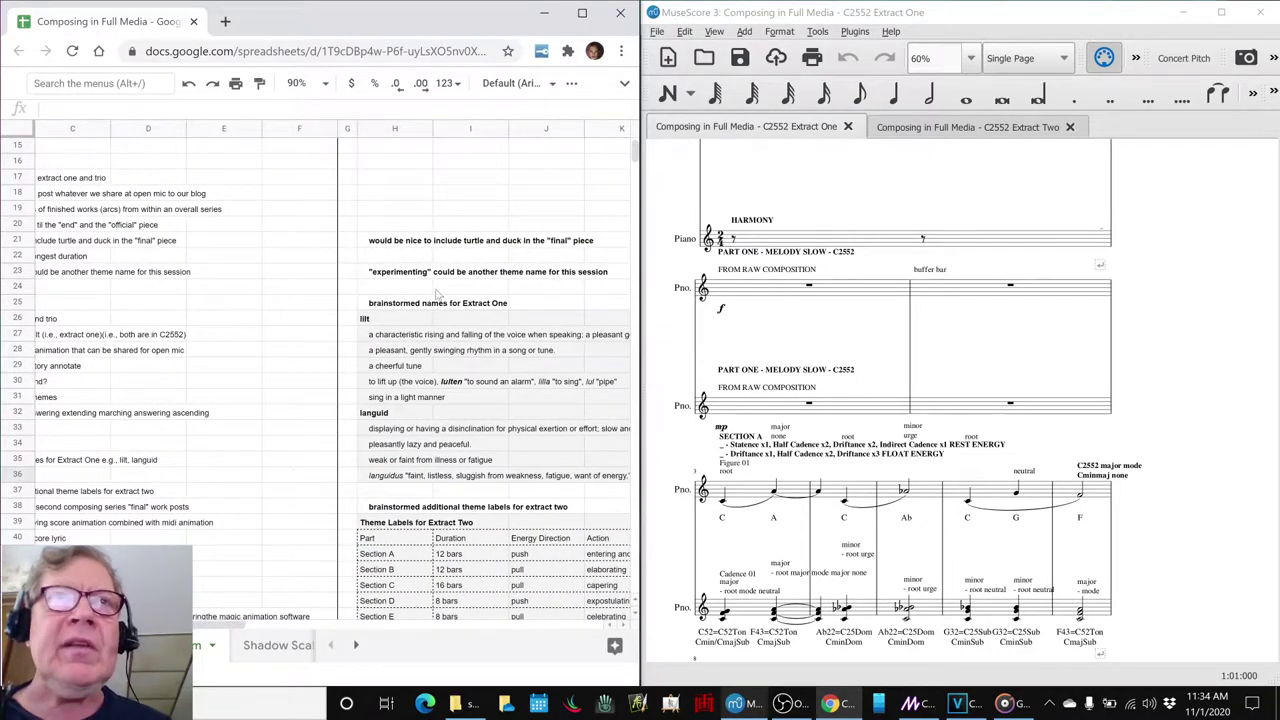
- Review the "experimenting" theme name note and the Theme Labels for Extract Two table
click(410, 277)
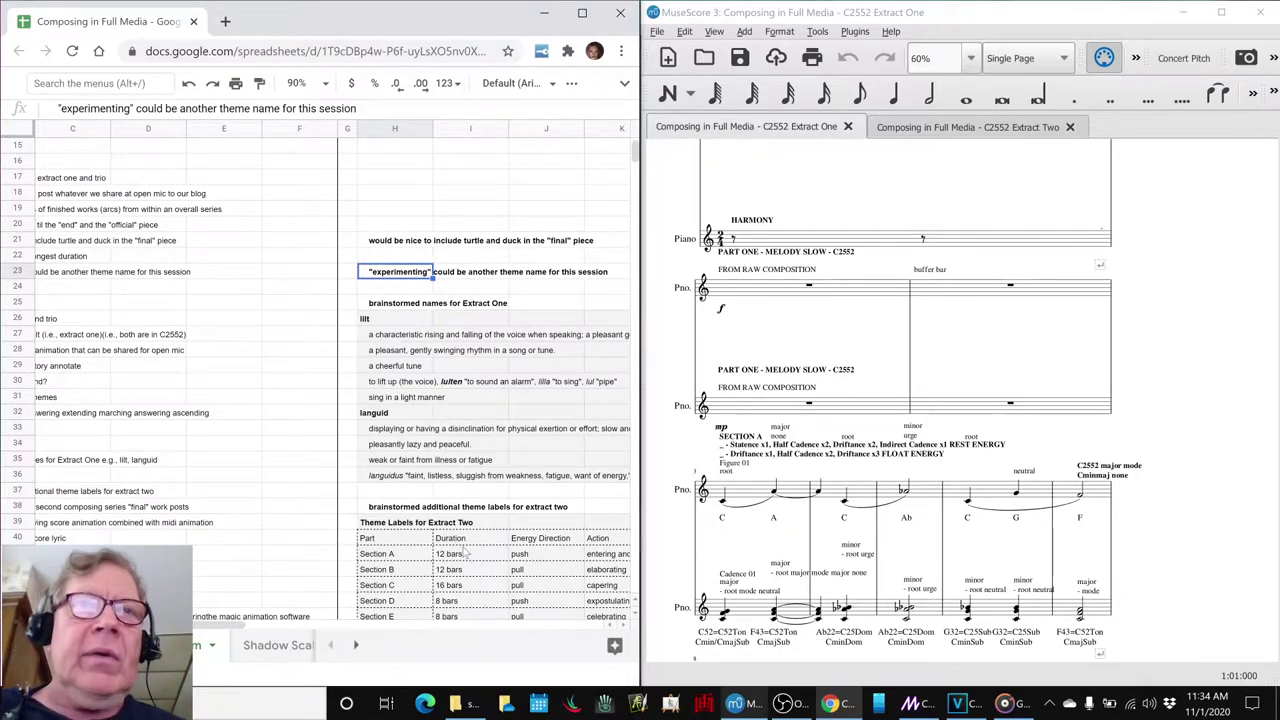
scroll(465, 551, down, 2)
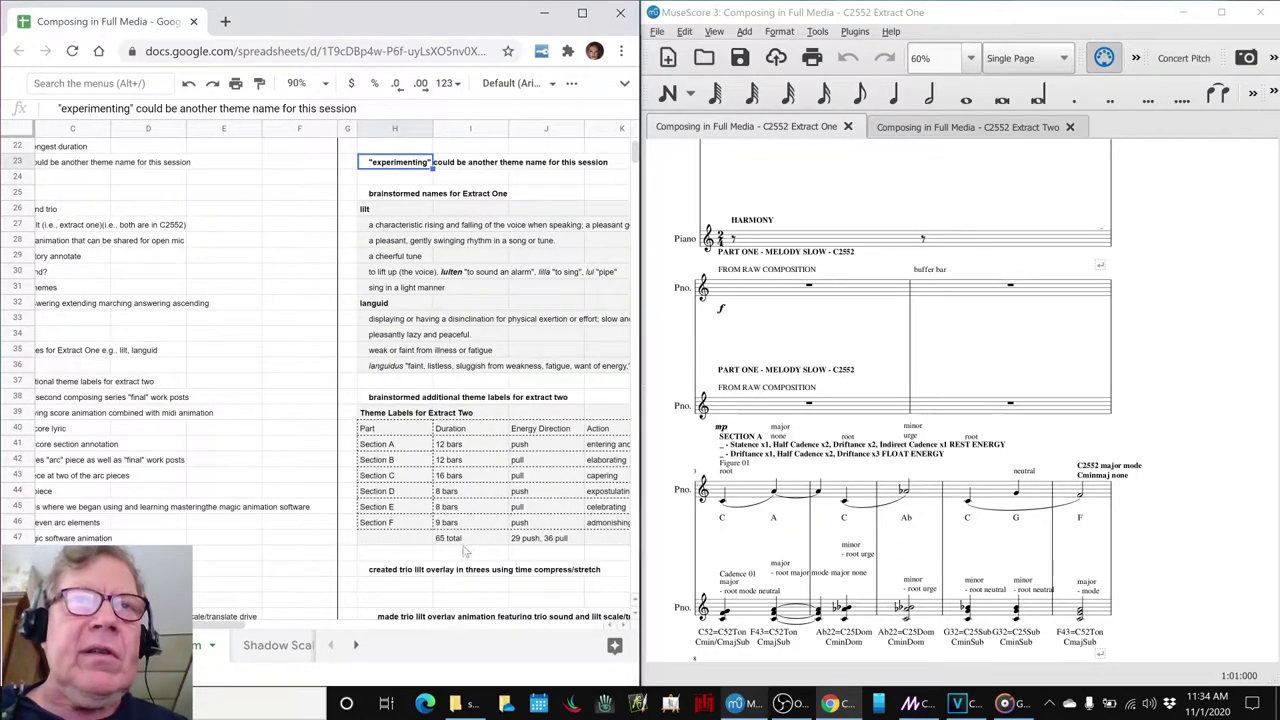
click(412, 414)
- Open the C2552 Extract Two score in MuseScore and examine its Section A cadences
click(980, 127)
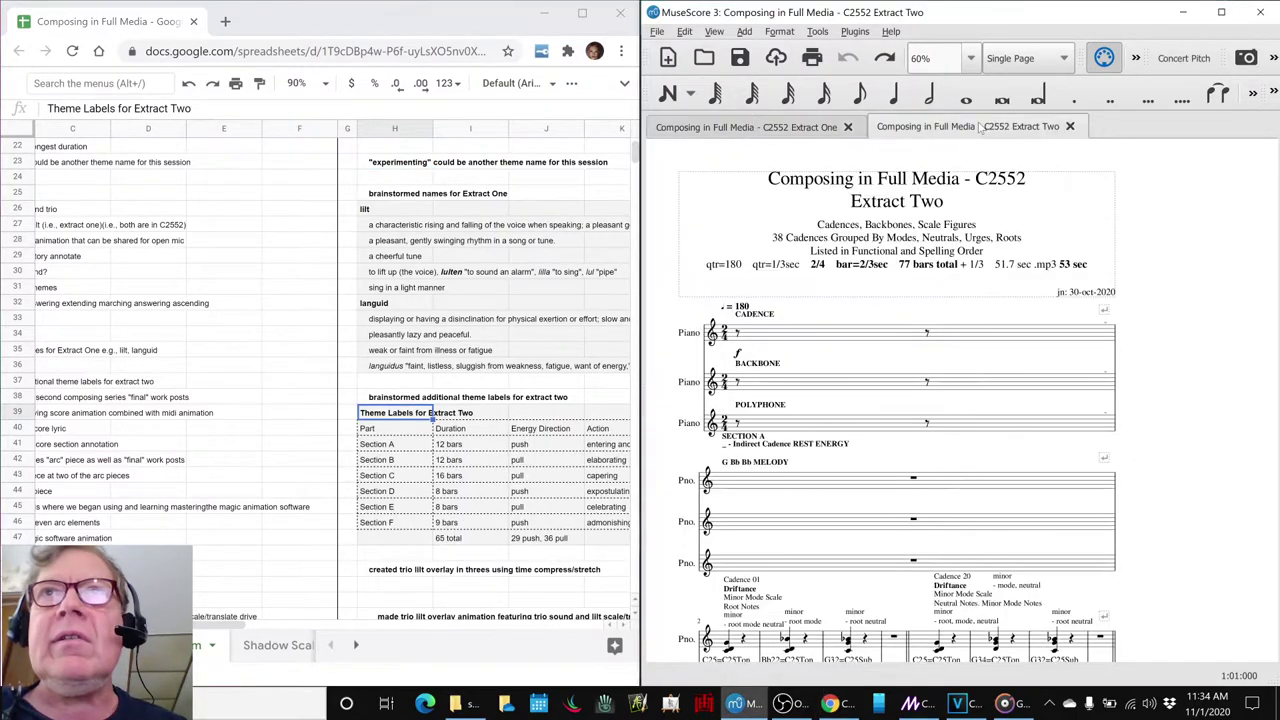
scroll(1021, 320, down, 2)
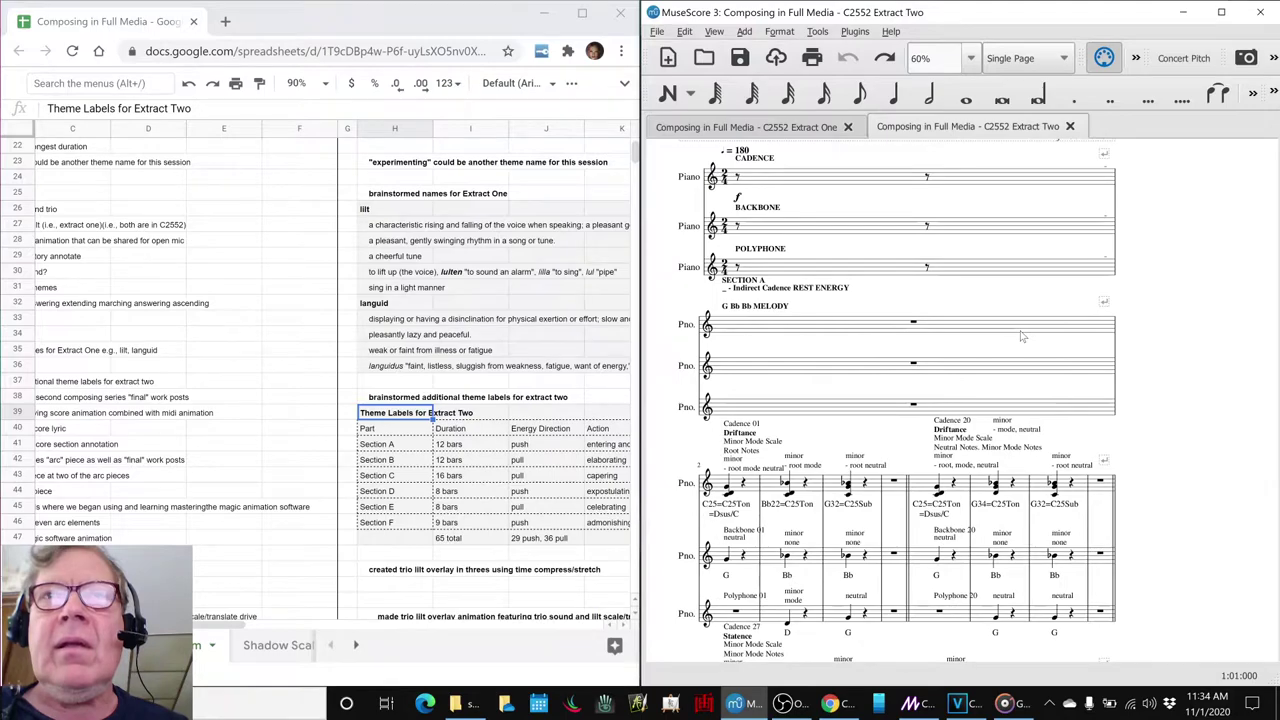
scroll(1021, 336, down, 2)
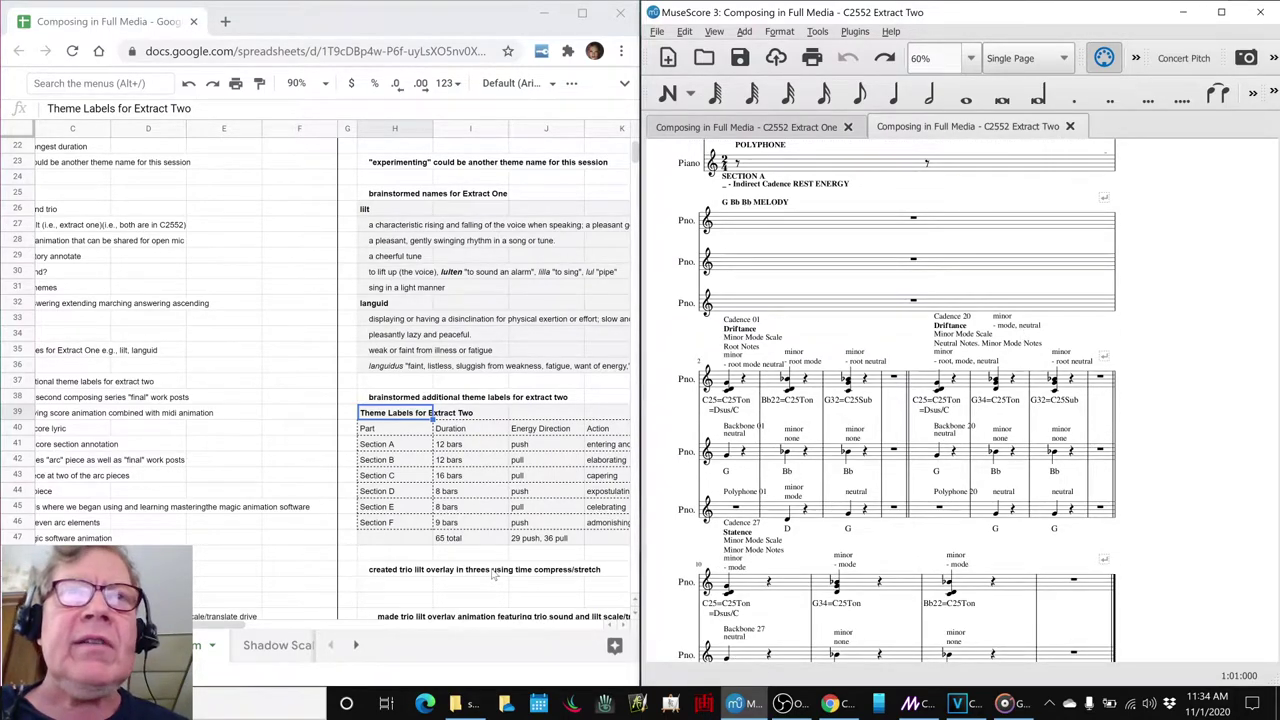
- Select the "created trio lilt overlay in threes using time compress/stretch" note and switch to the source files folder
click(385, 572)
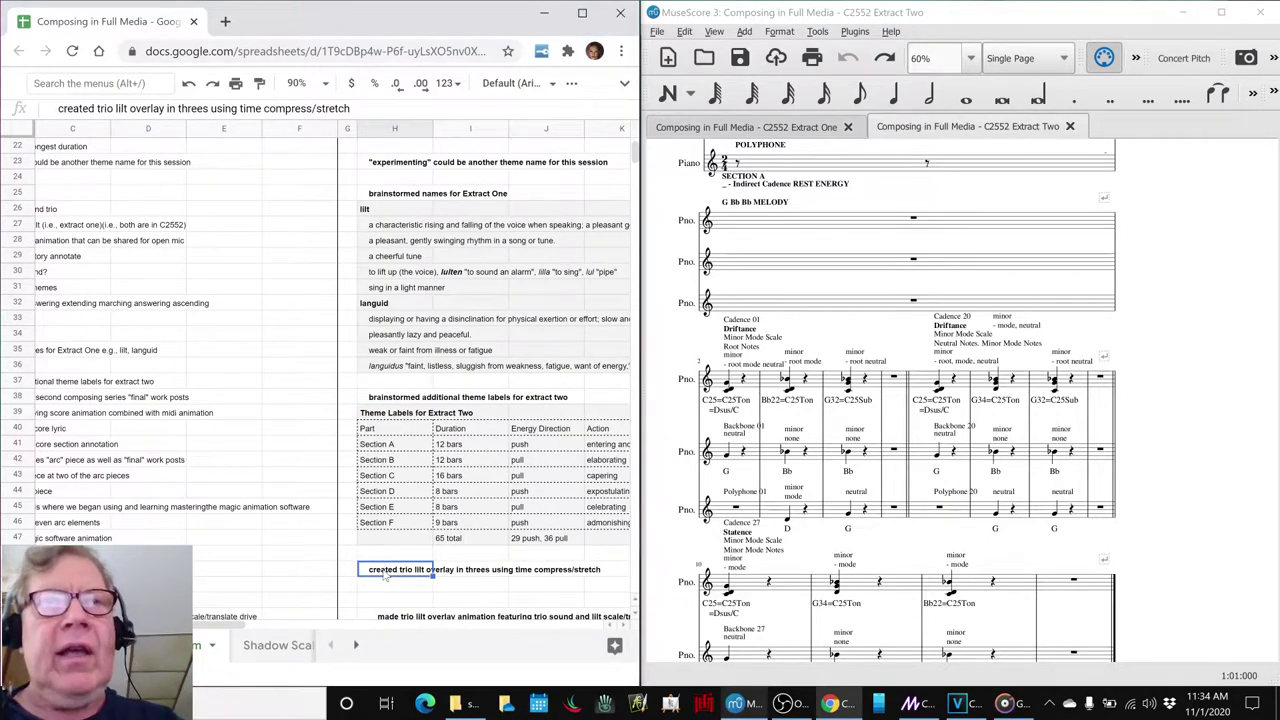
key(alt+Tab)
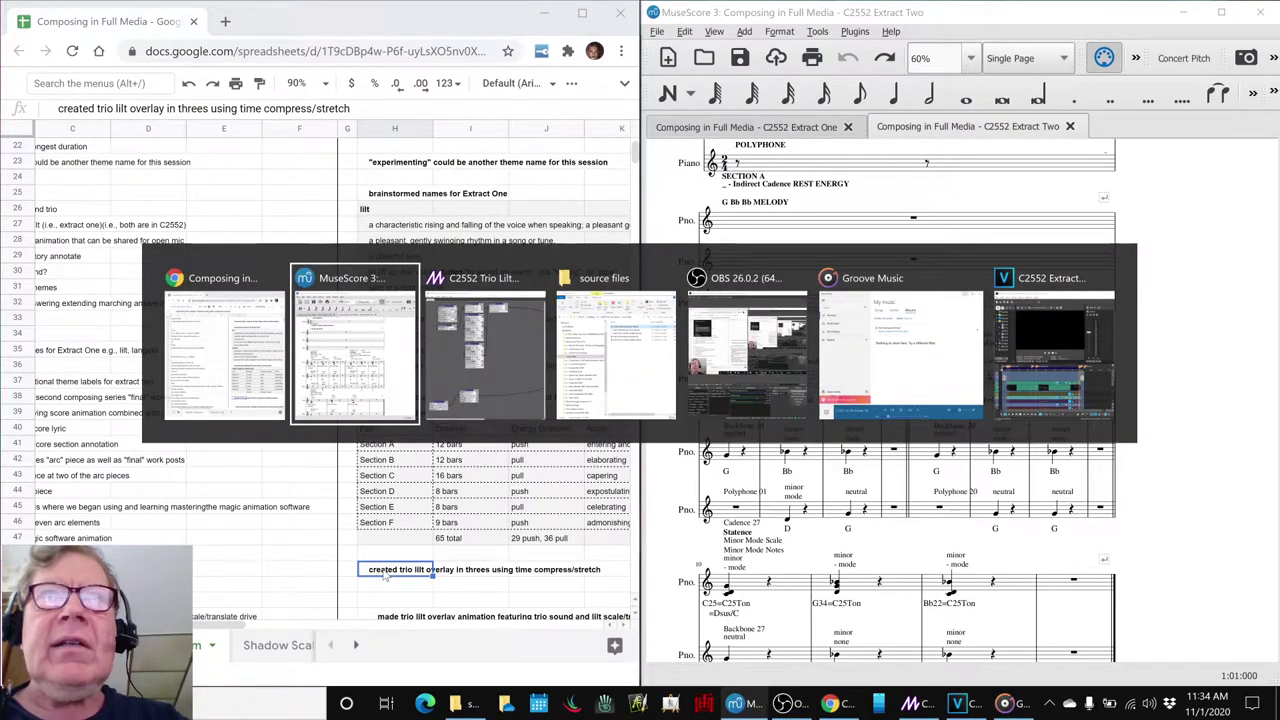
key(alt+Tab)
key(alt+Tab)
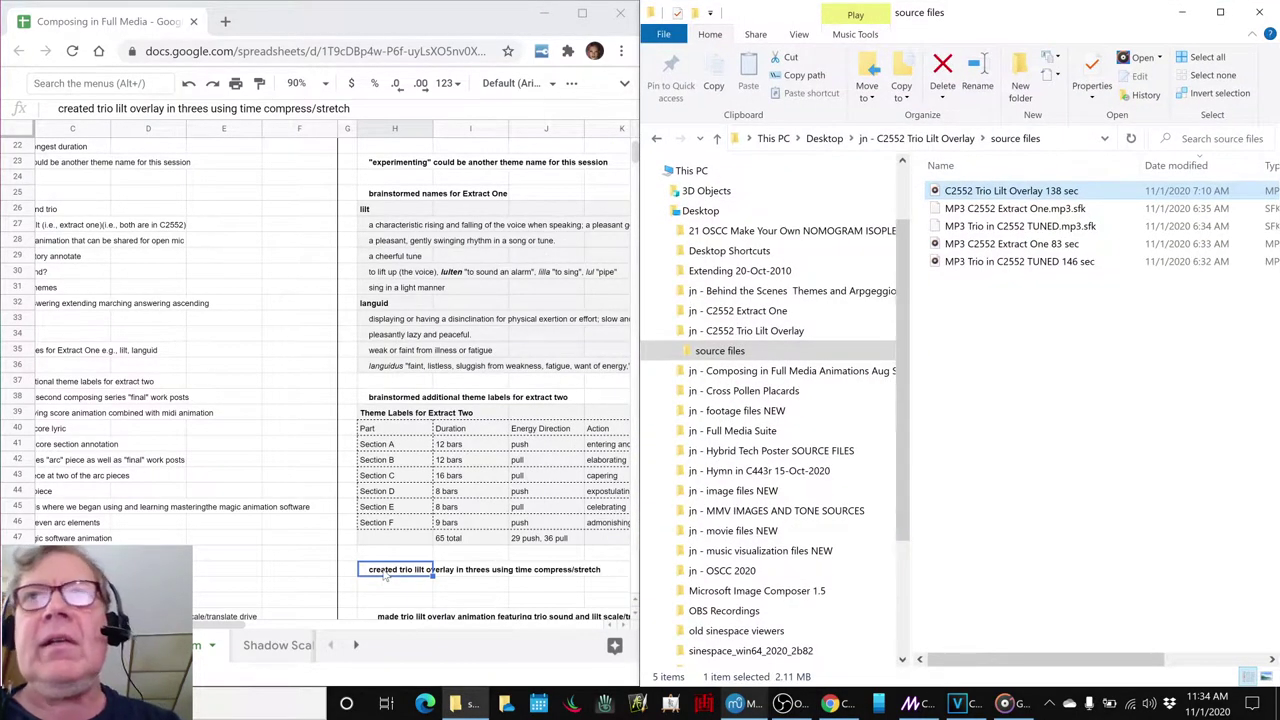
- Play the MP3 Trio in C2552 TUNED 146 sec and MP3 C2552 Extract One 83 sec files briefly, closing the player after each
double_click(1045, 262)
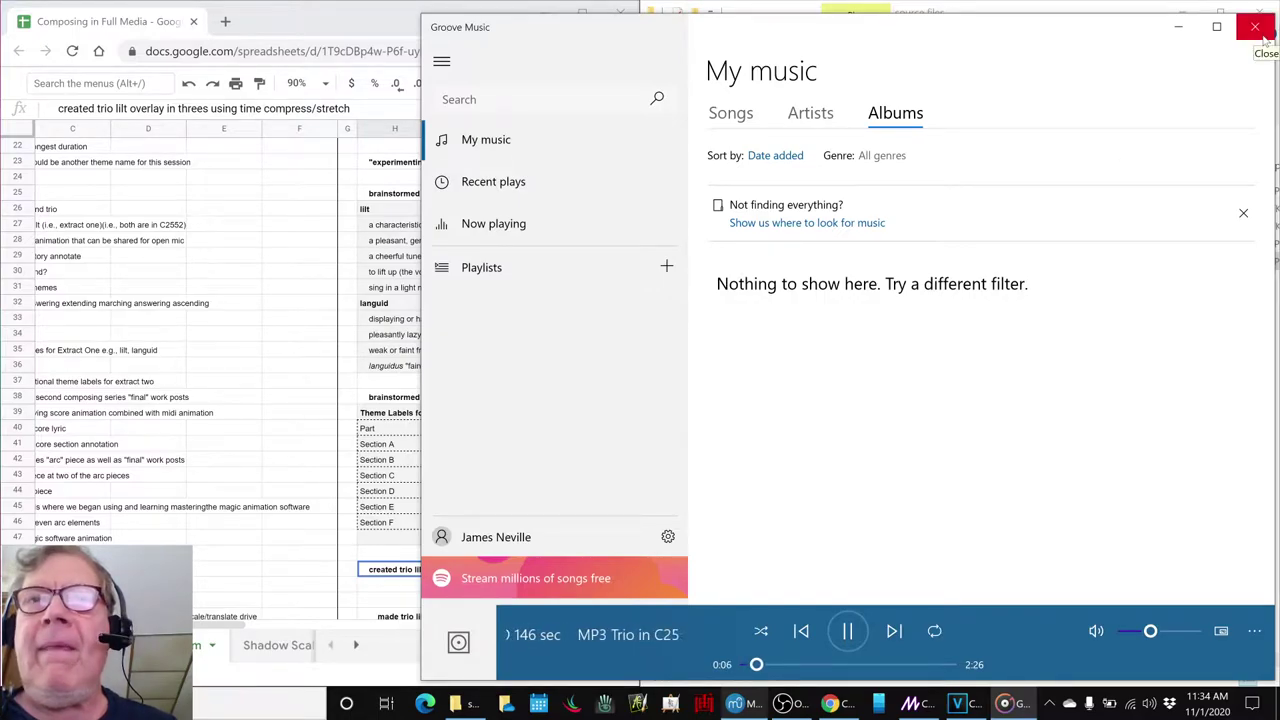
click(1258, 30)
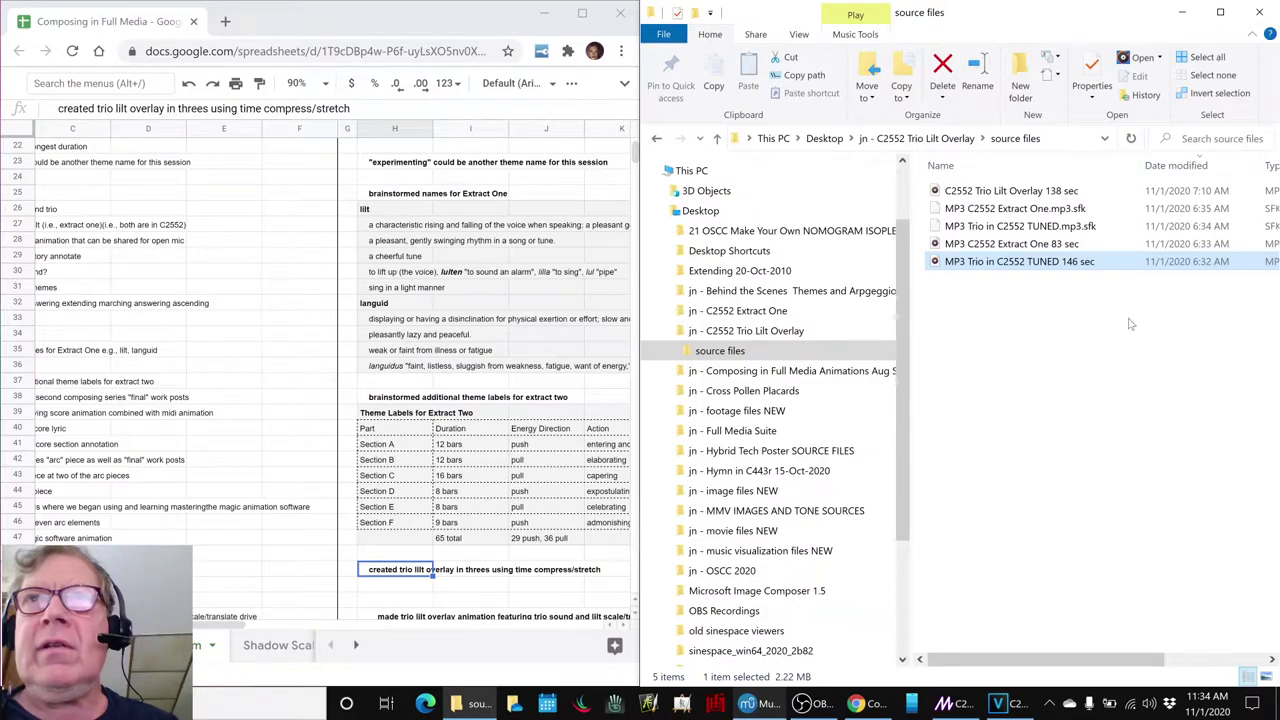
double_click(1100, 246)
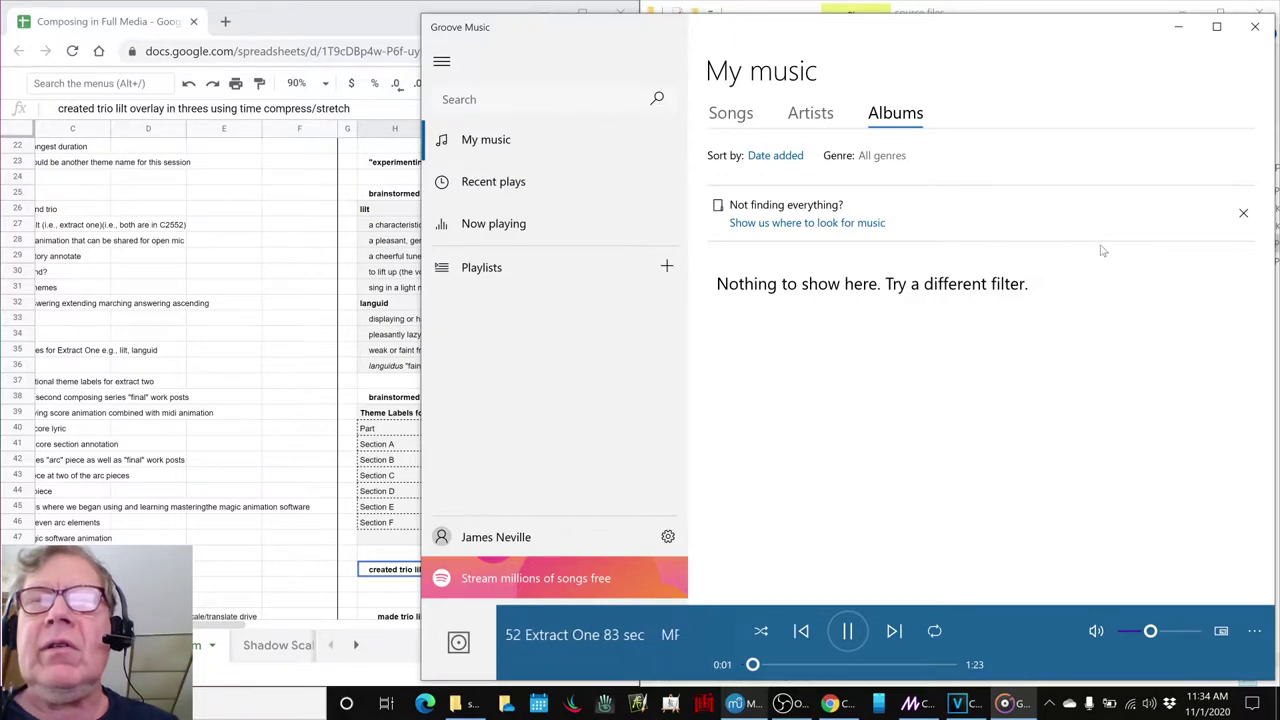
click(1255, 27)
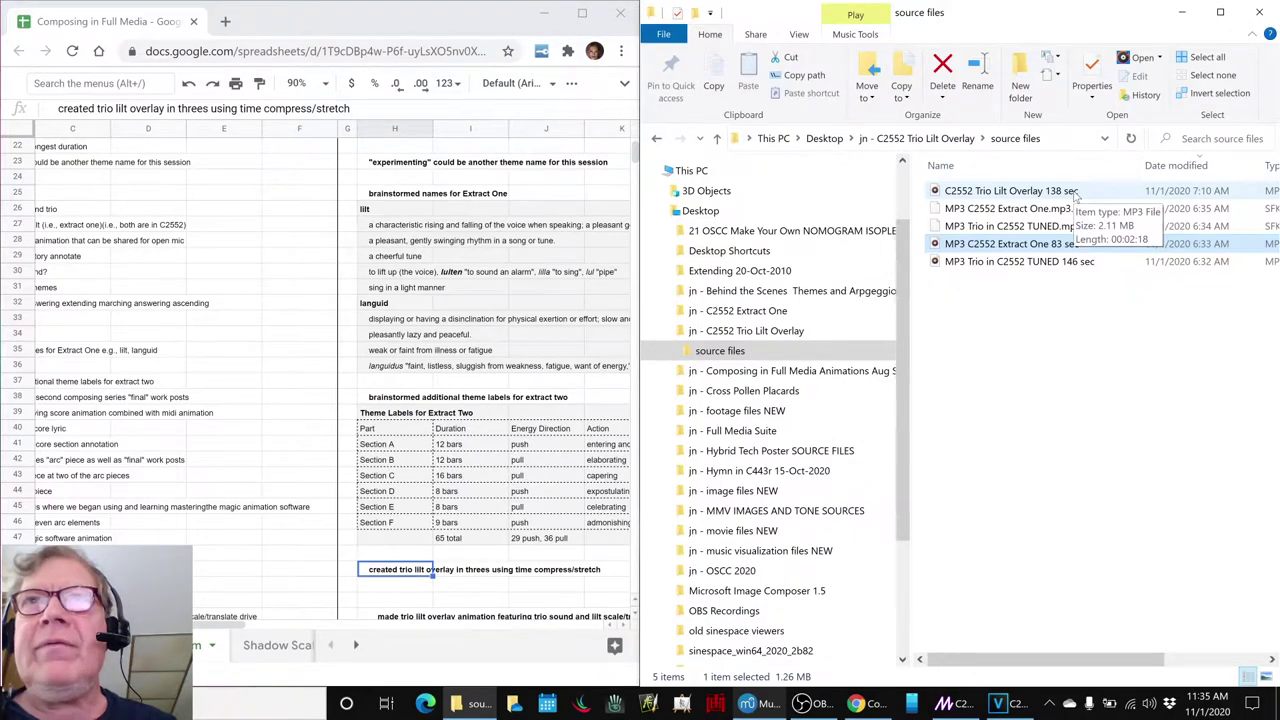
- Play the C2552 Trio Lilt Overlay 138 sec file briefly, close the player and minimize the source files folder
double_click(1075, 195)
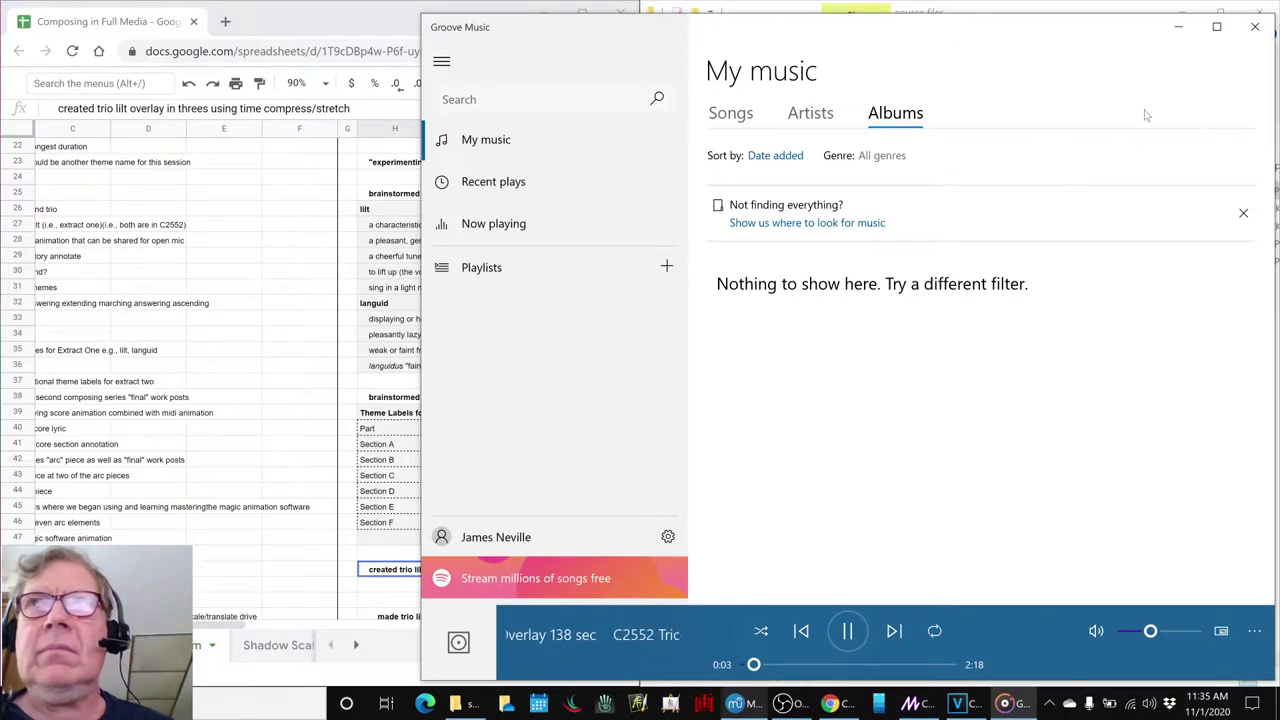
click(1257, 30)
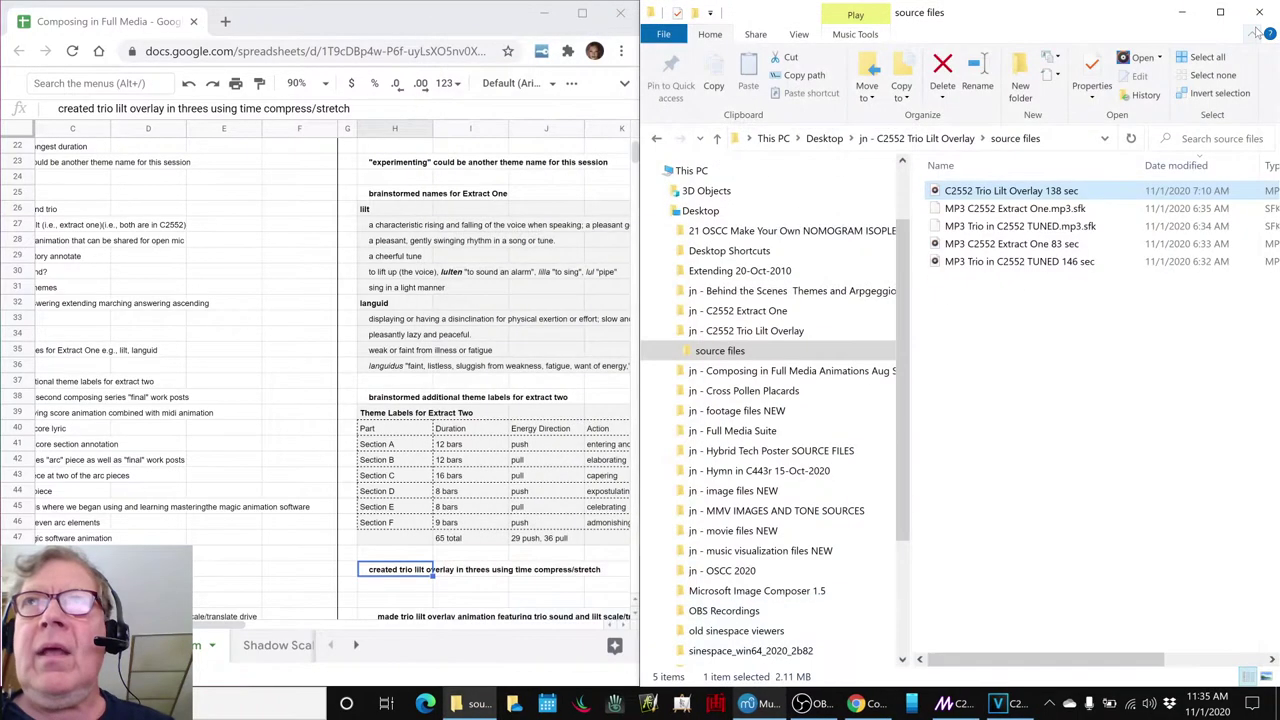
click(1182, 12)
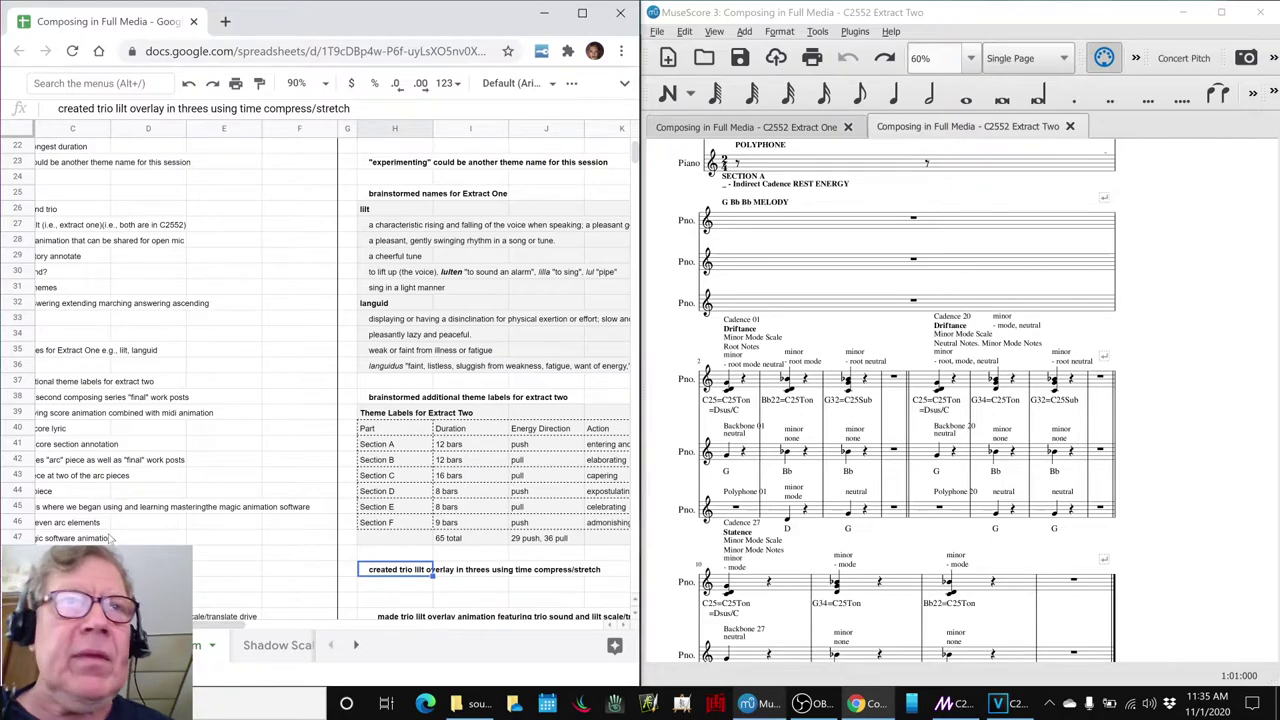
- Select the "made trio lilt overlay animation featuring trio sound and lilt scale/translate drive" note and play the C2552 Trio Lilt Overlay scene in Magic
scroll(398, 540, down, 2)
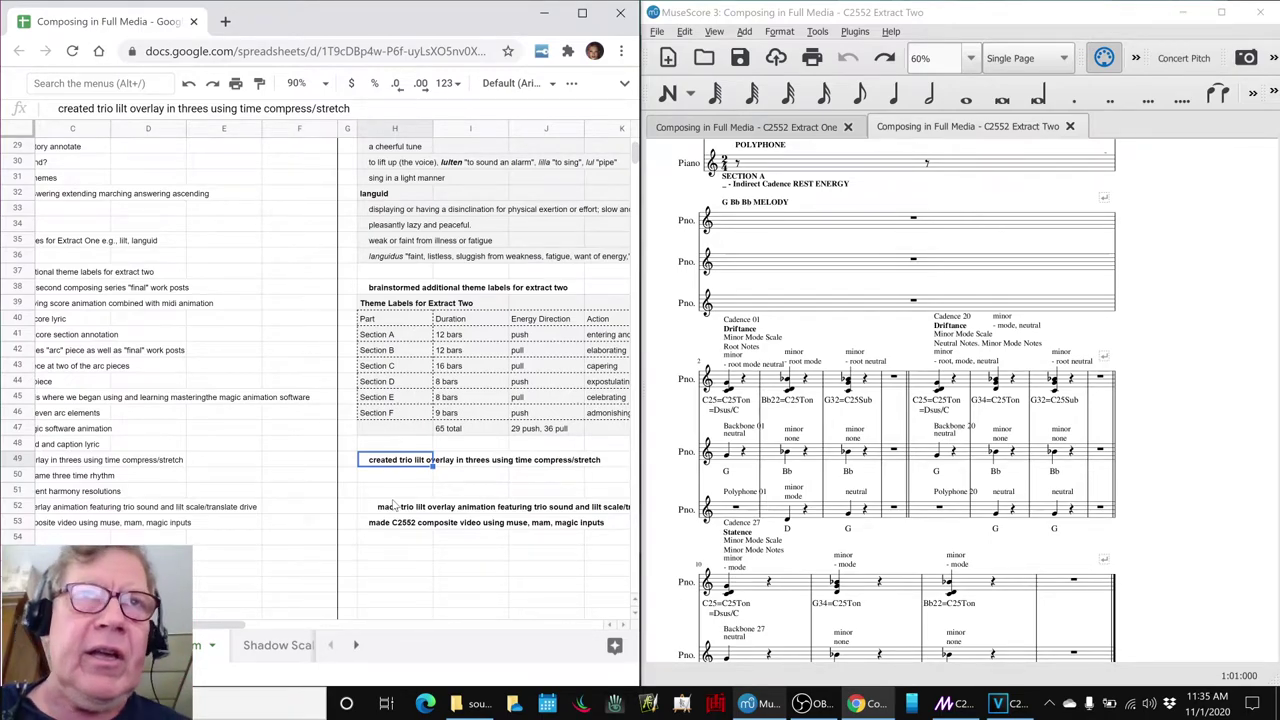
click(391, 507)
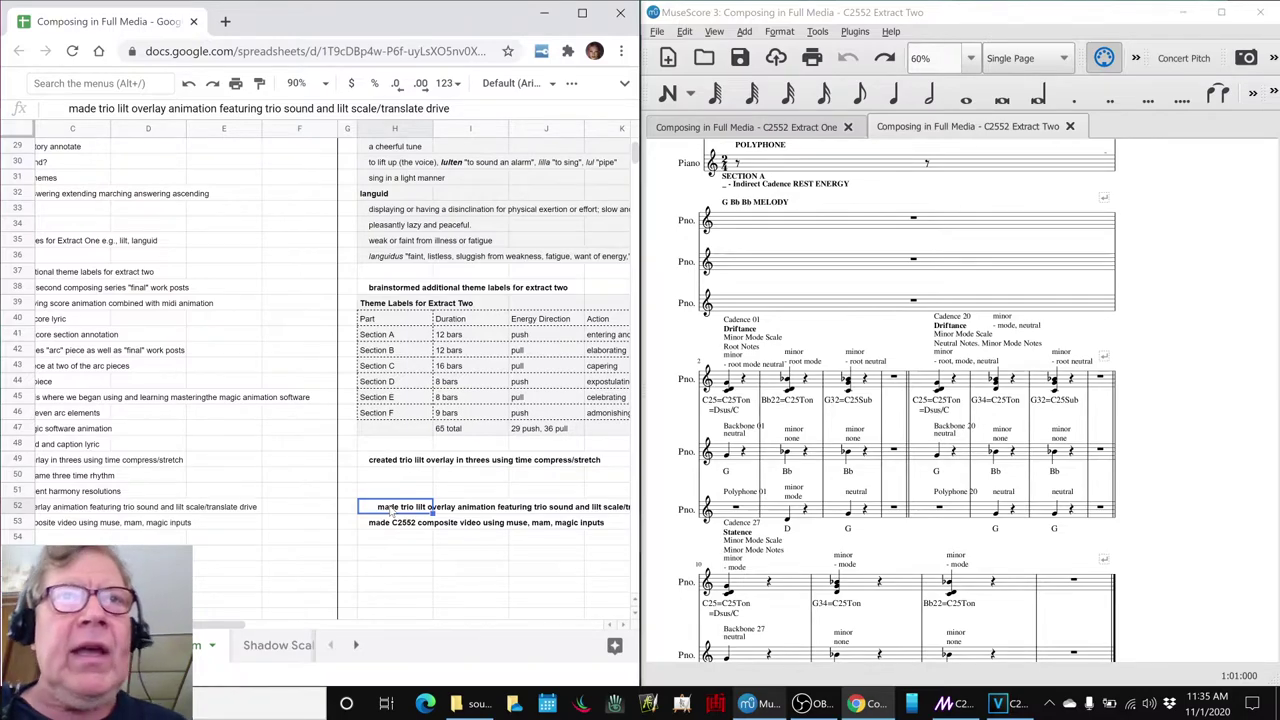
key(alt+Tab)
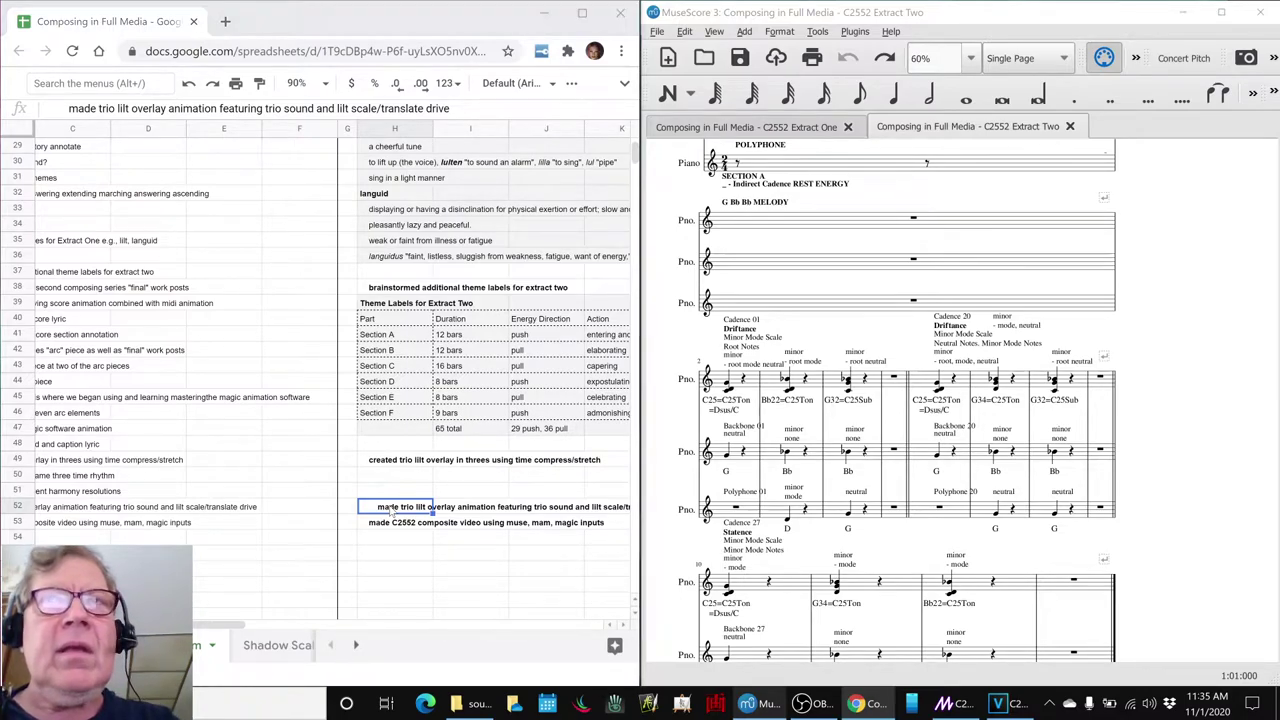
key(alt+Tab)
key(alt+Tab)
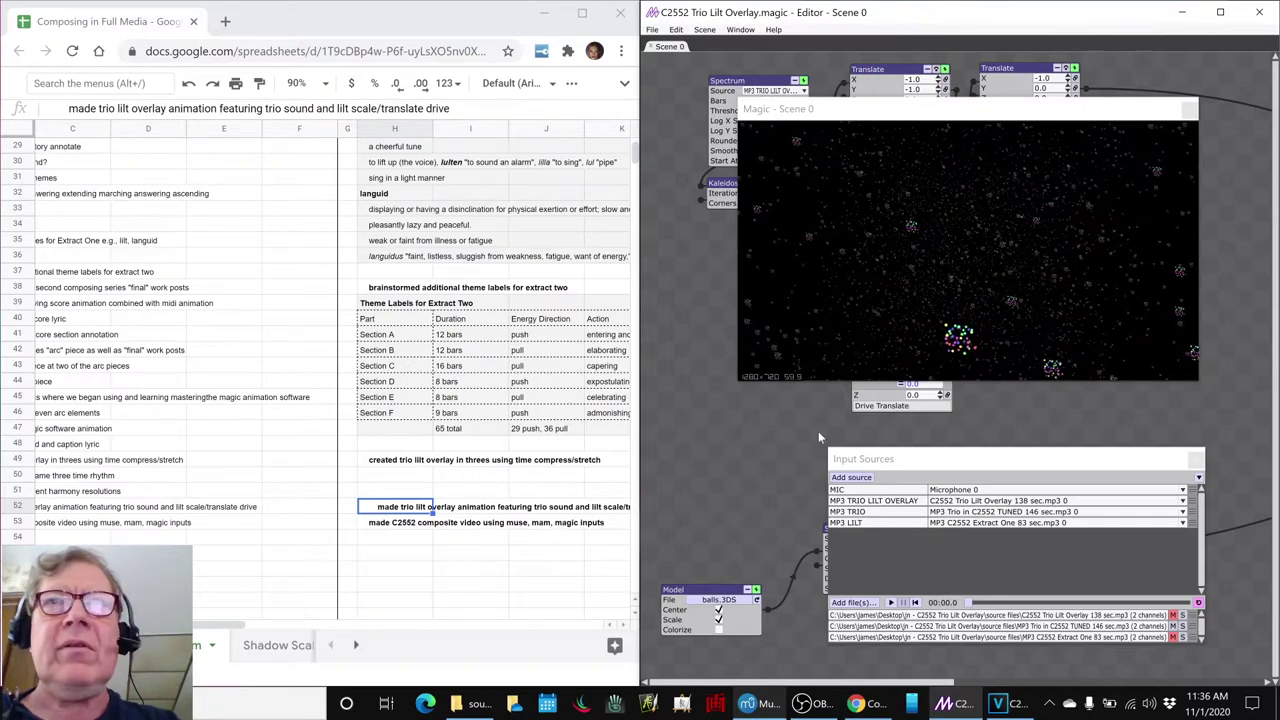
key(space)
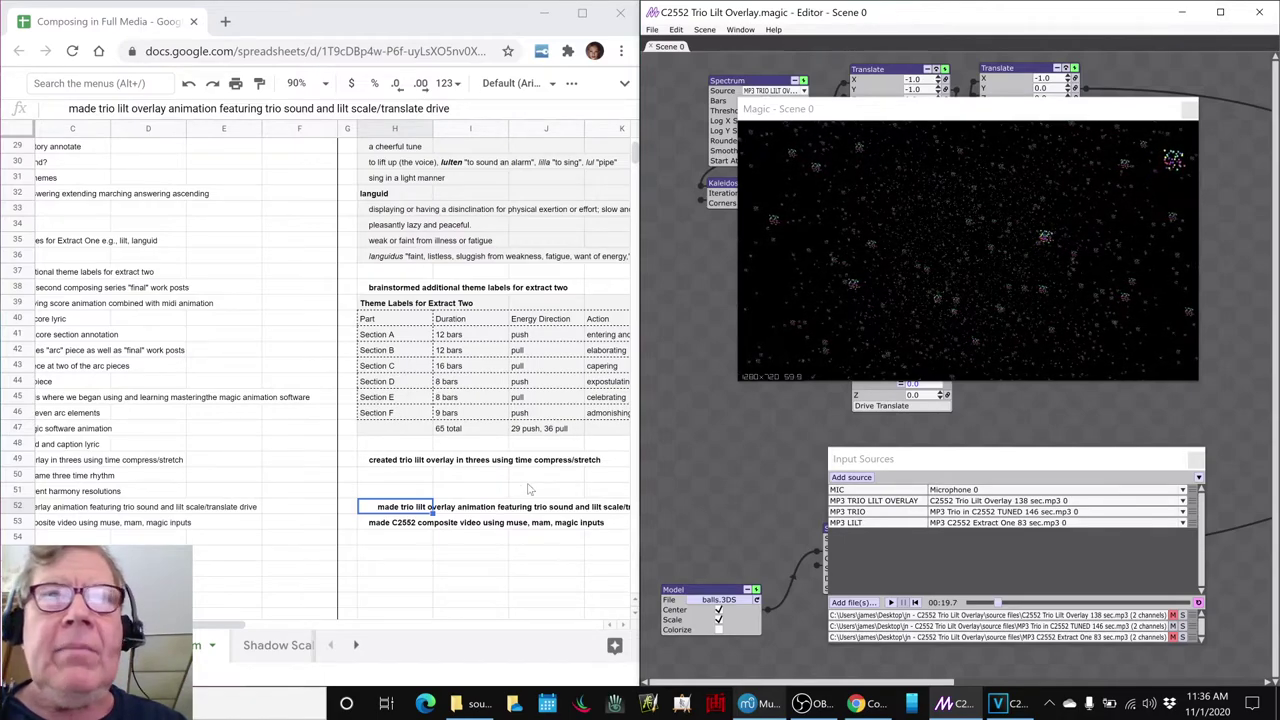
- Select the "made C2552 composite video using muse, mam, magic inputs" note and preview the C2552 Extract One Composite Video project in VEGAS Pro, stopping partway
click(385, 524)
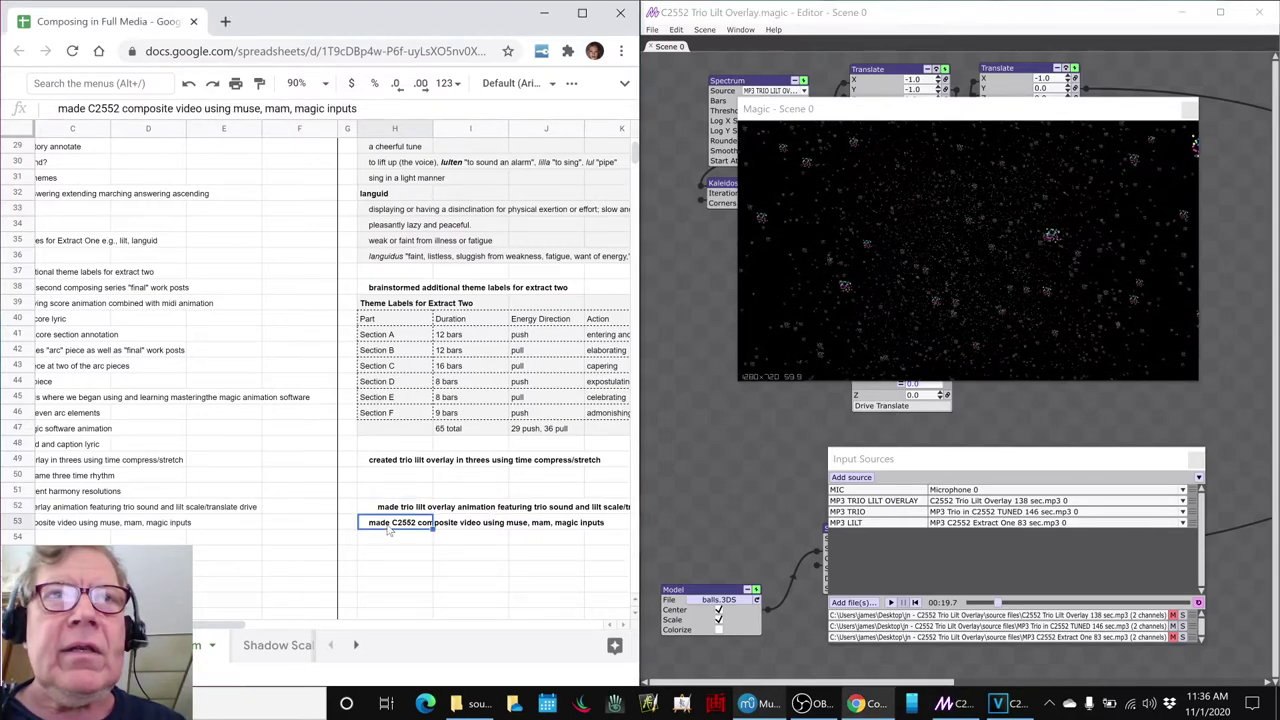
click(1013, 704)
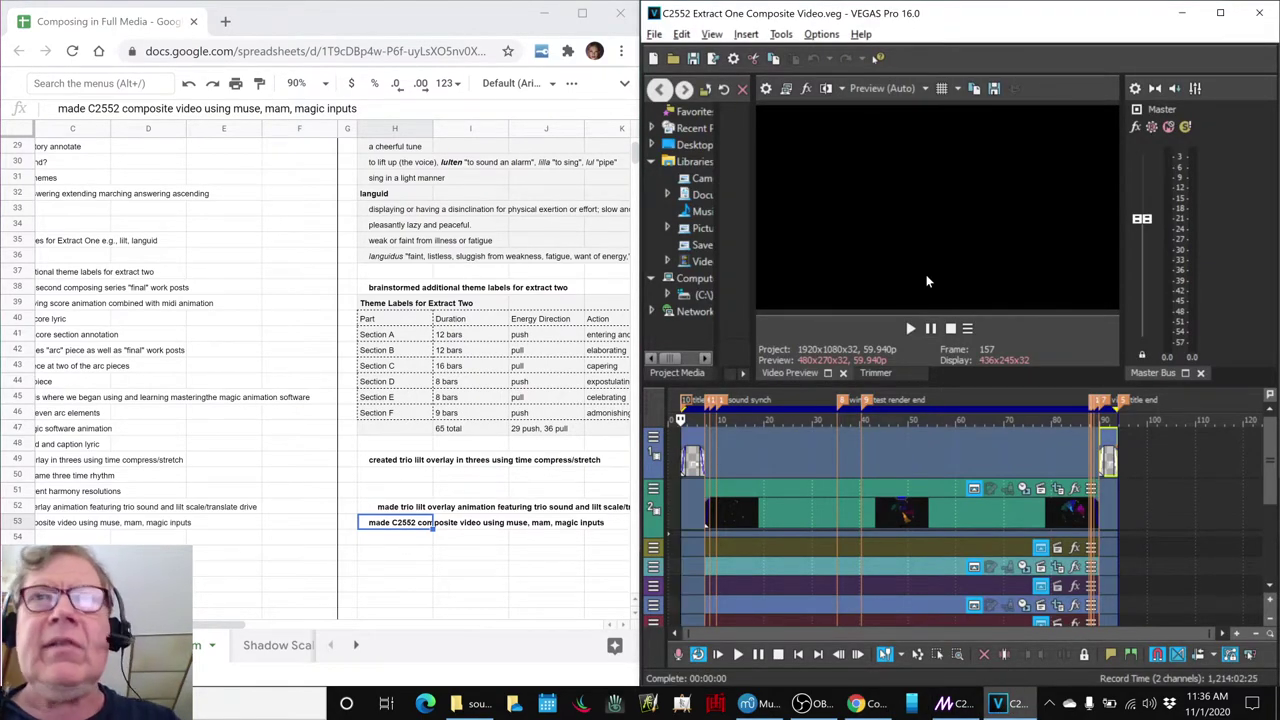
key(space)
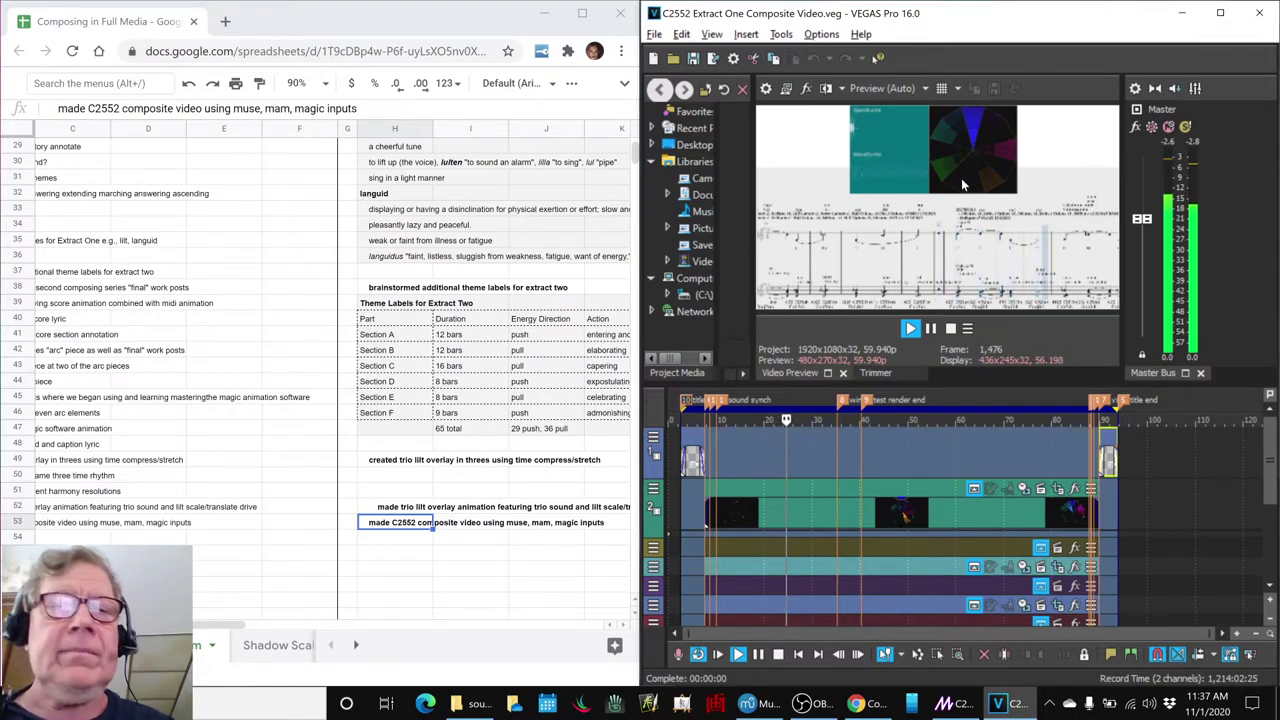
key(space)
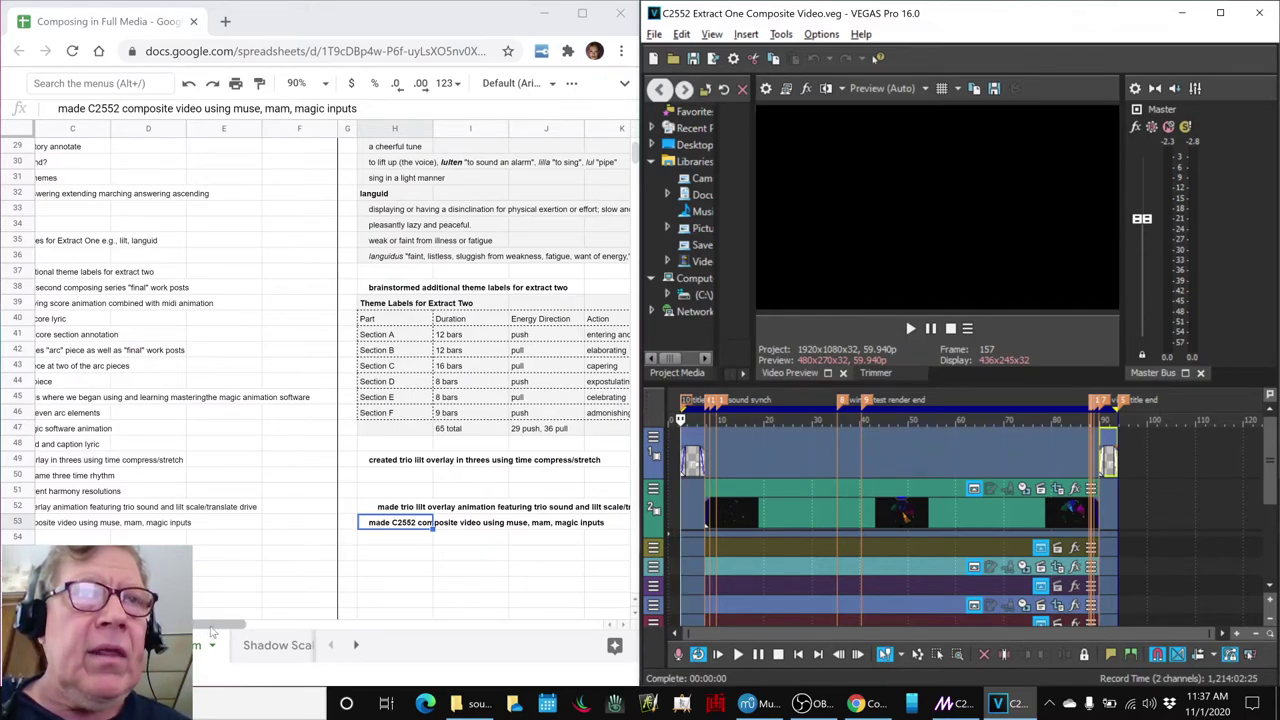
- Review the Ideas Next Time entries and the trio lilt overlay entry in the session notes, and switch to OBS
drag(212, 625, 200, 625)
scroll(207, 490, down, 2)
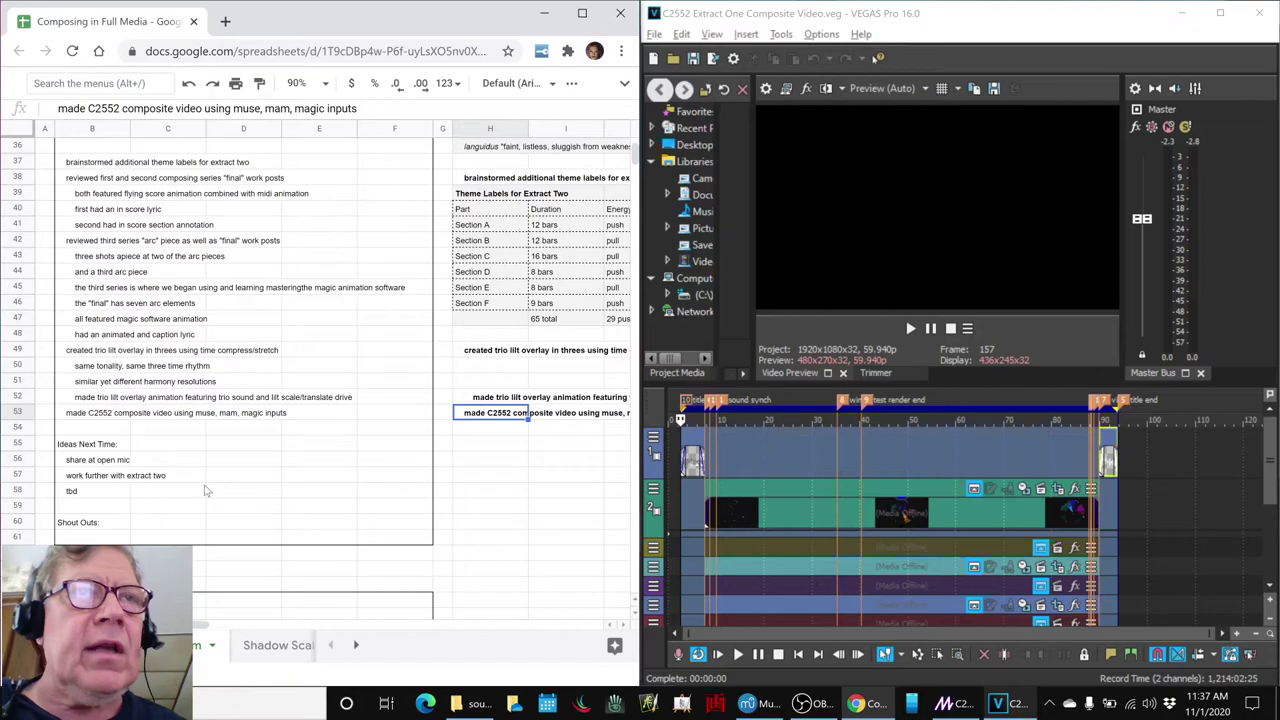
click(72, 478)
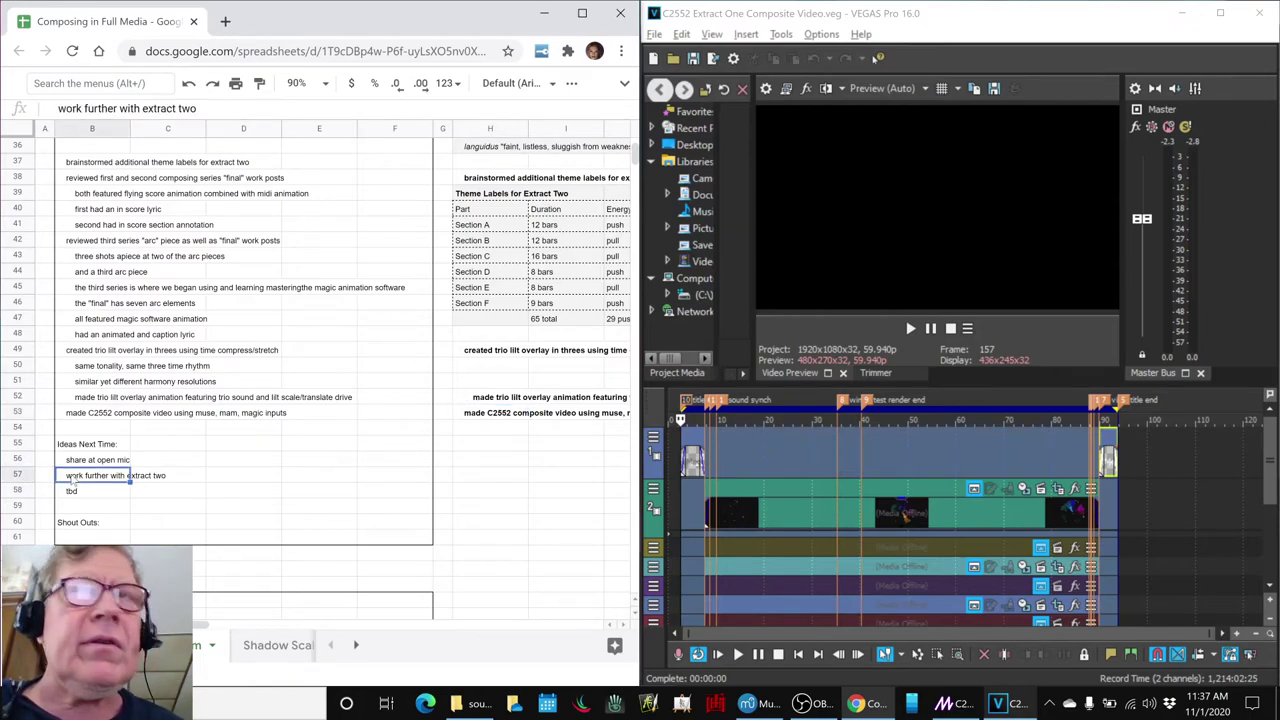
click(72, 494)
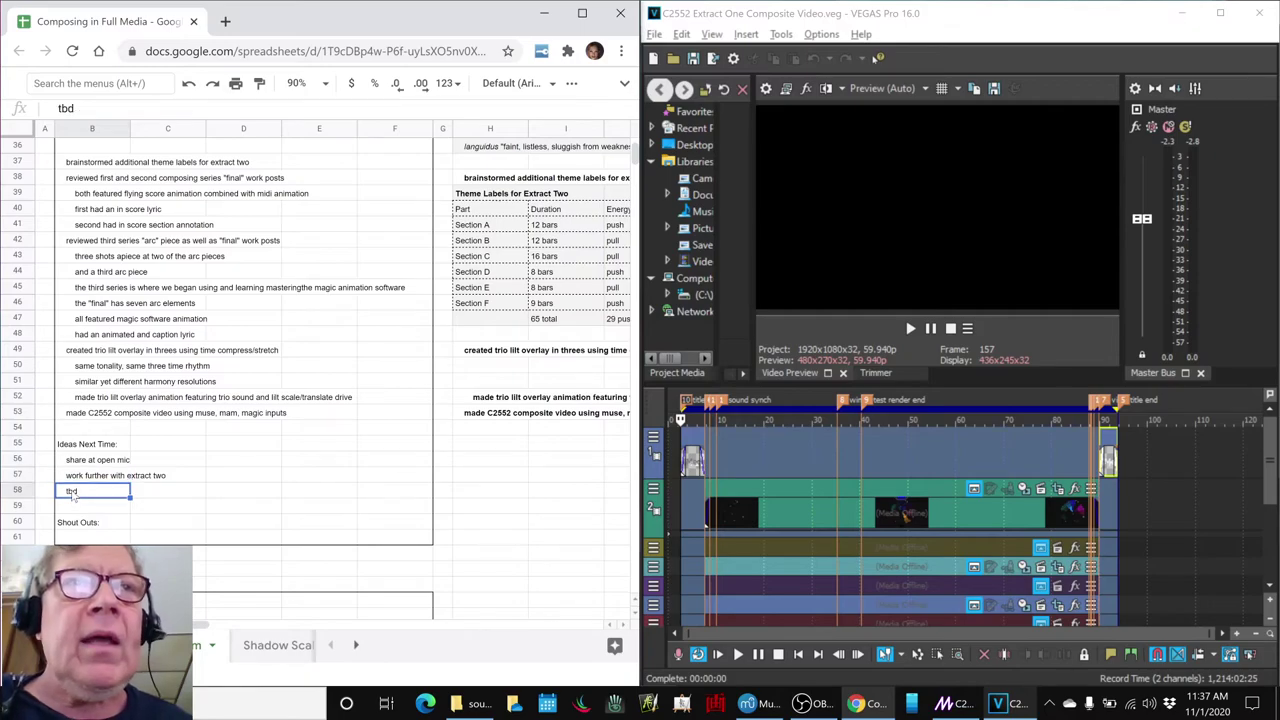
click(100, 351)
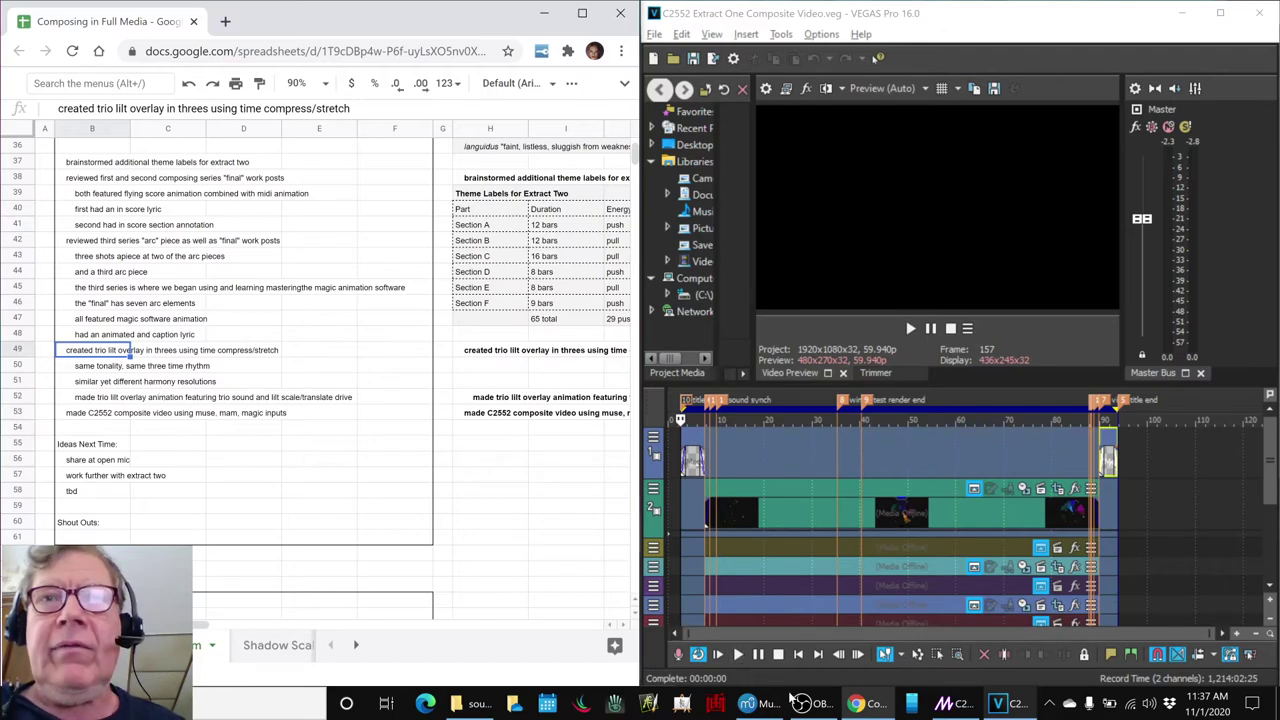
click(808, 703)
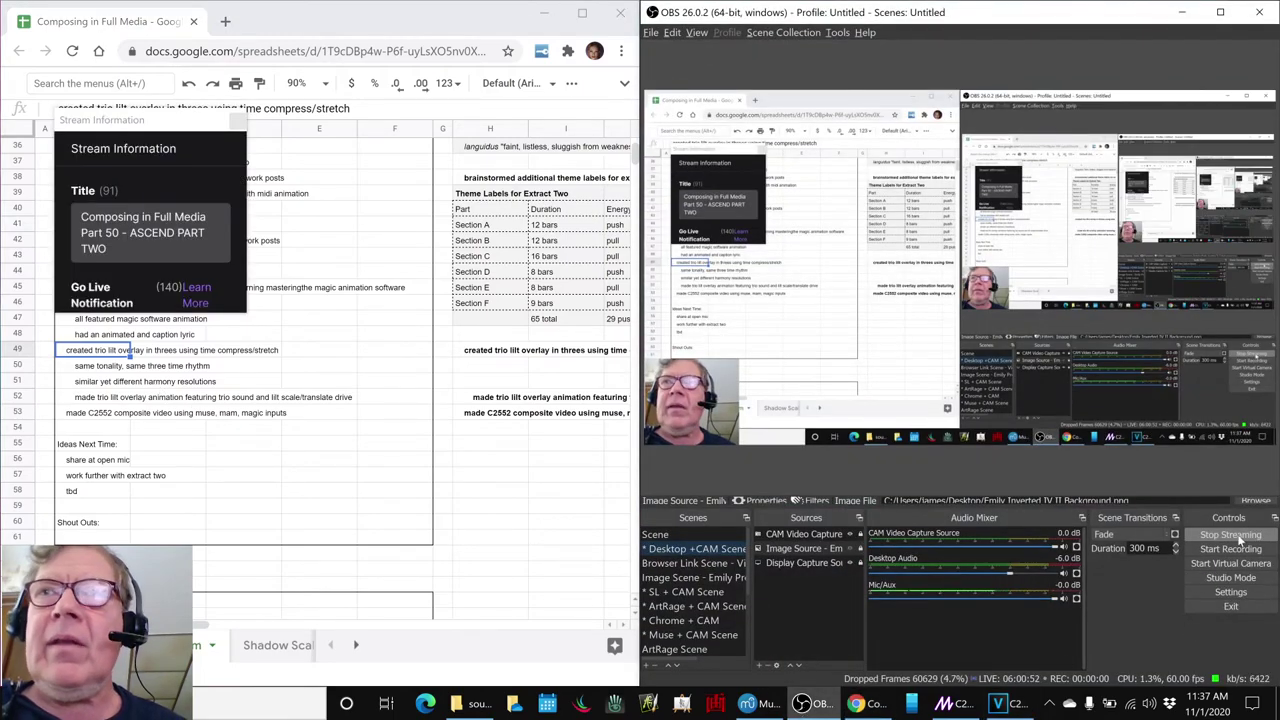